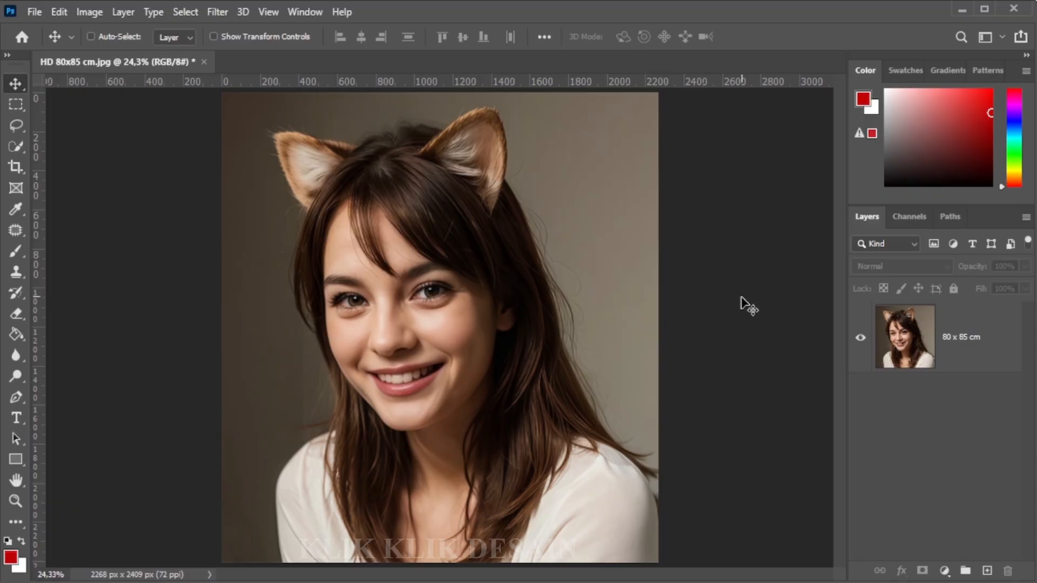
{"action": "key", "text": "alt"}
{"action": "scroll", "coordinate": [507, 355], "scroll_direction": "down", "scroll_amount": 3}
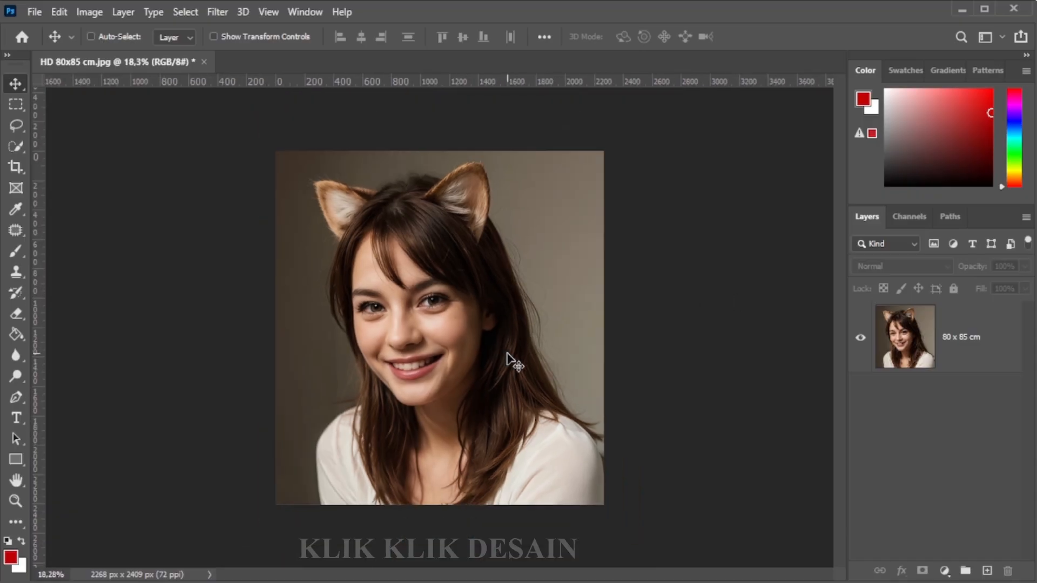
{"action": "scroll", "coordinate": [508, 355], "scroll_direction": "up", "scroll_amount": 3}
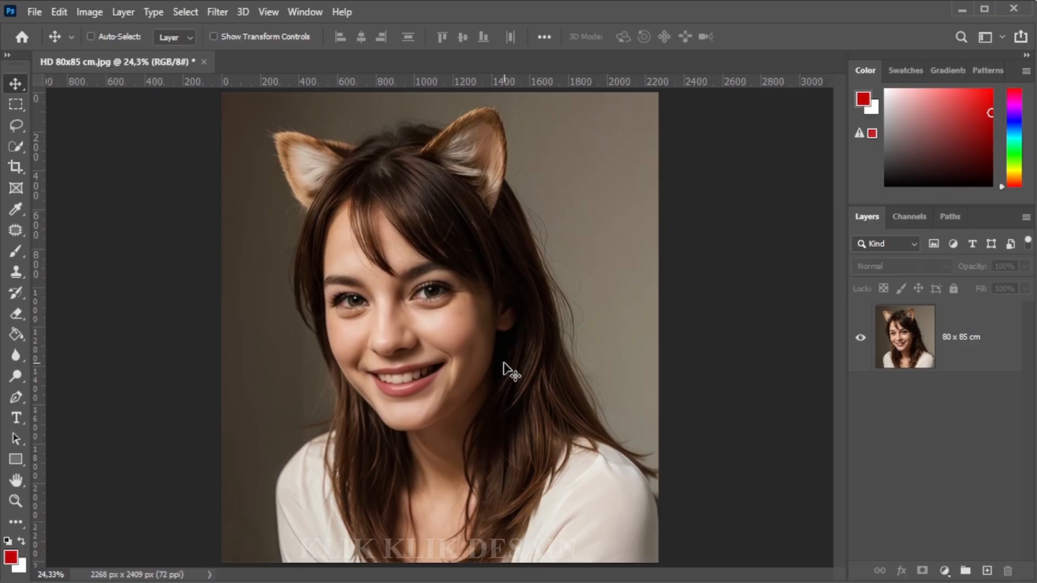
{"action": "scroll", "coordinate": [508, 326], "scroll_direction": "down", "scroll_amount": 1}
{"action": "scroll", "coordinate": [502, 319], "scroll_direction": "up", "scroll_amount": 2}
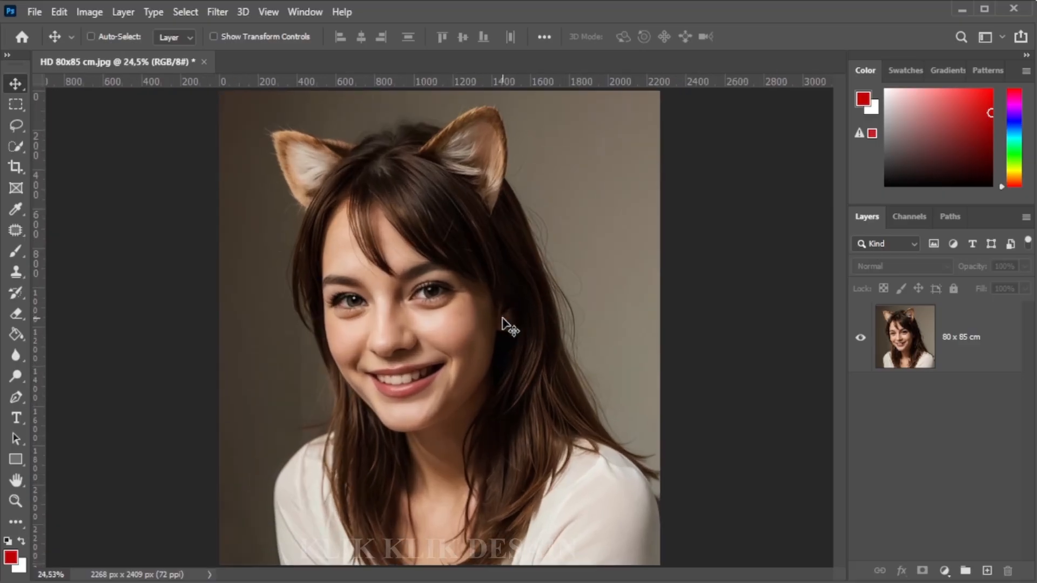
{"action": "scroll", "coordinate": [502, 319], "scroll_direction": "down", "scroll_amount": 2}
{"action": "scroll", "coordinate": [502, 318], "scroll_direction": "up", "scroll_amount": 1}
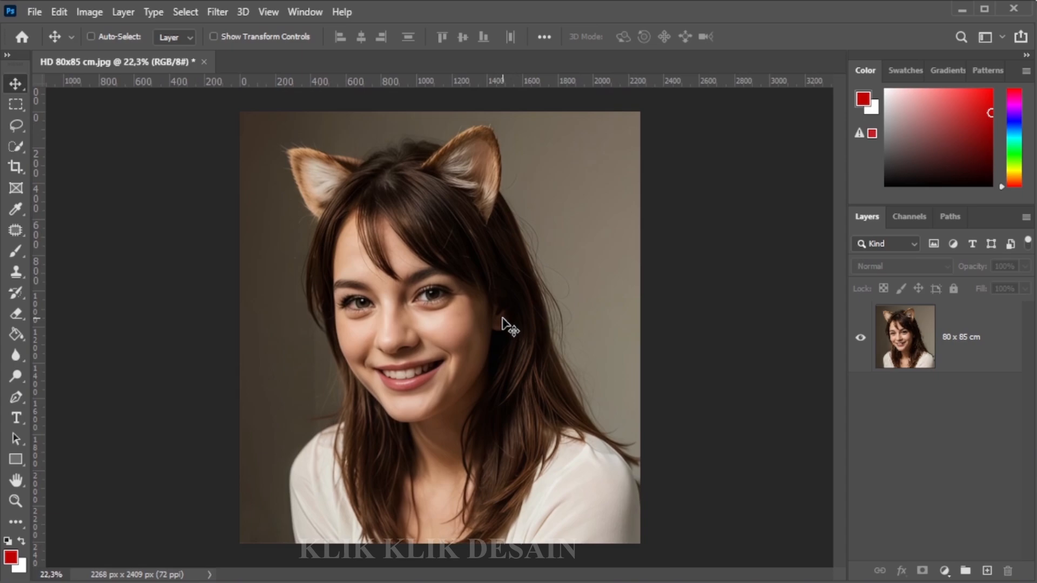
{"action": "scroll", "coordinate": [507, 326], "scroll_direction": "up", "scroll_amount": 2}
{"action": "scroll", "coordinate": [508, 326], "scroll_direction": "down", "scroll_amount": 3}
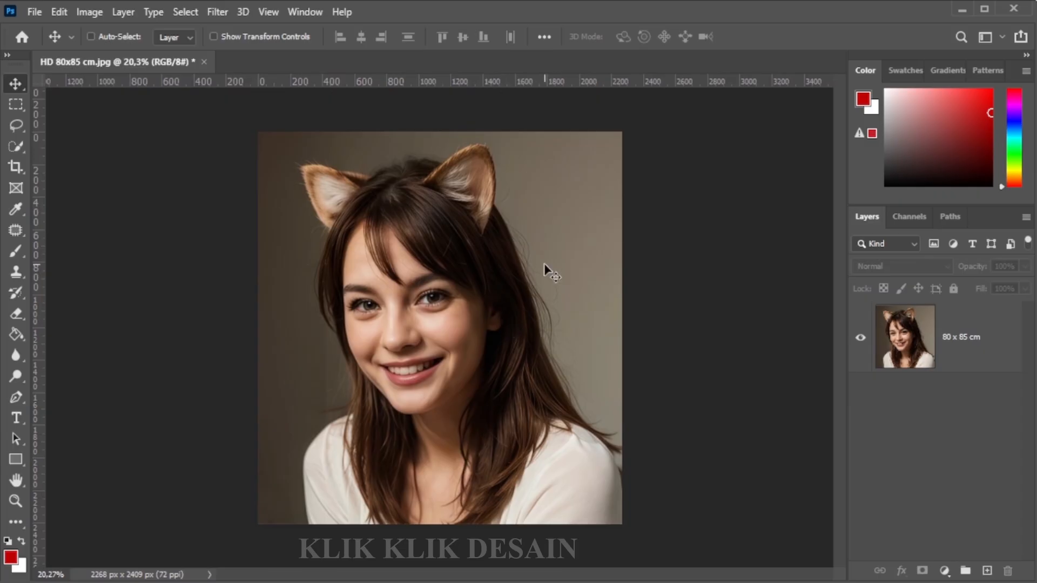
{"action": "key", "text": "ctrl+0"}
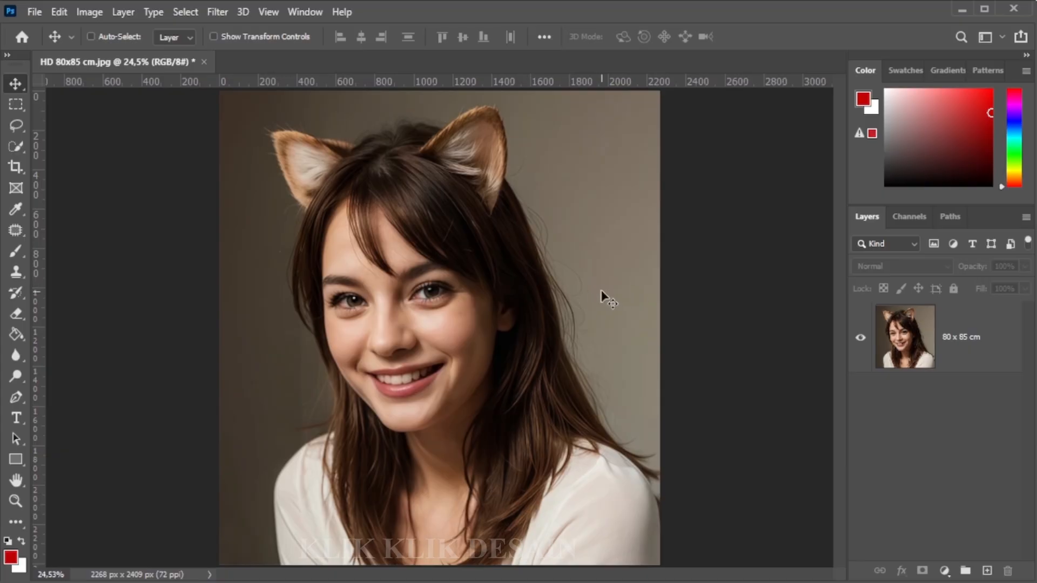
- Inspect the portrait's width, height and resolution in the Image Size settings, and close them without changes
{"action": "left_click", "coordinate": [89, 11]}
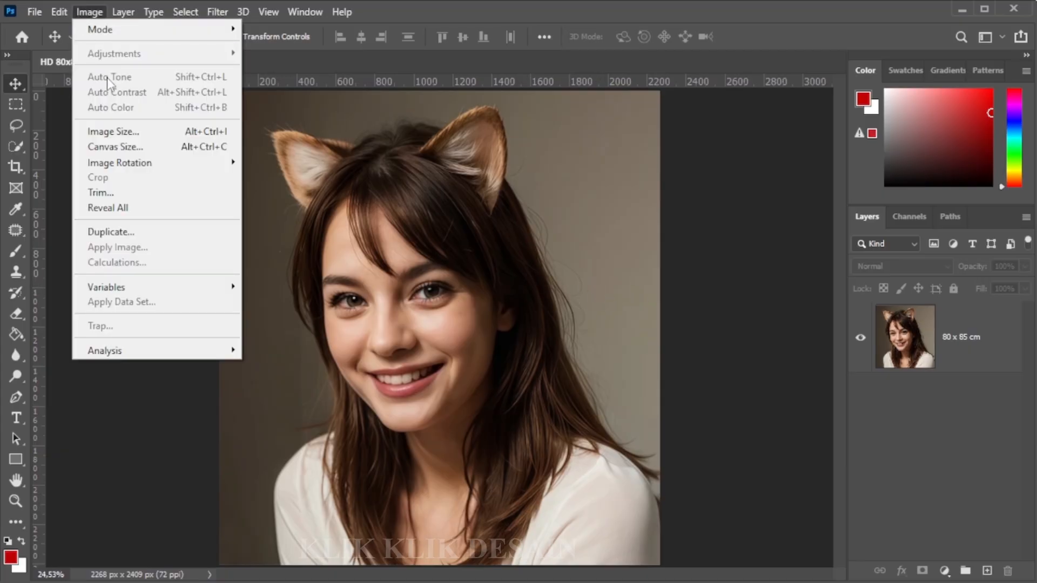
{"action": "left_click", "coordinate": [122, 132]}
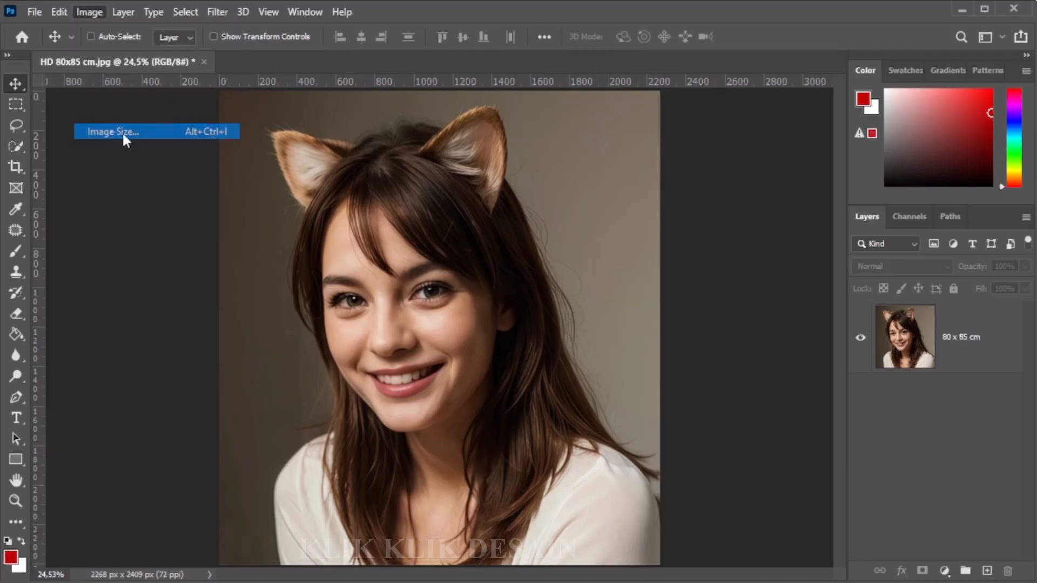
{"action": "left_click_drag", "start_coordinate": [511, 69], "coordinate": [666, 130]}
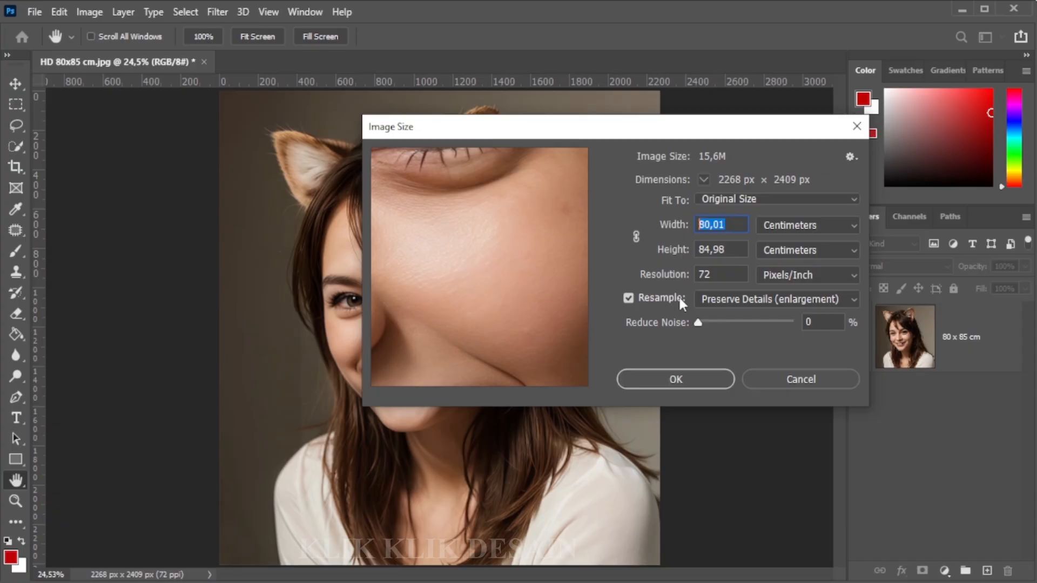
{"action": "left_click", "coordinate": [732, 250]}
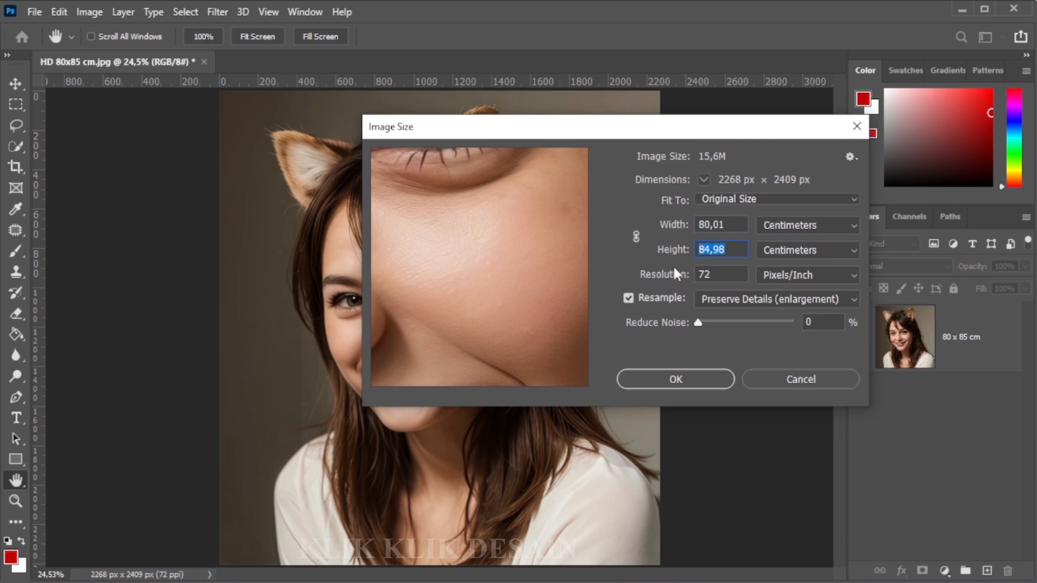
{"action": "key", "text": "Tab"}
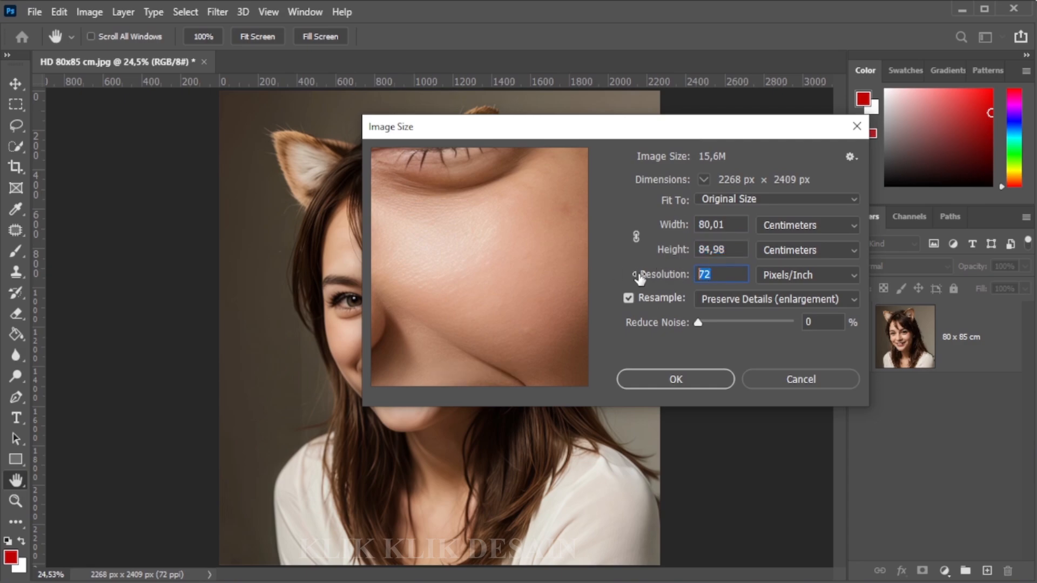
{"action": "left_click", "coordinate": [855, 127]}
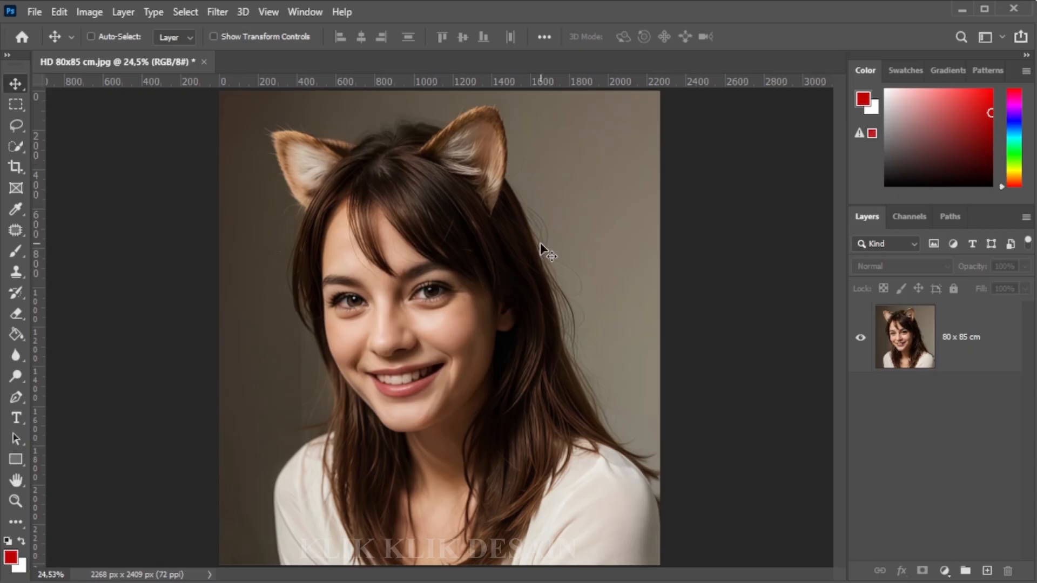
- Create a new document 10 cm wide and 12 cm high
{"action": "key", "text": "ctrl+n"}
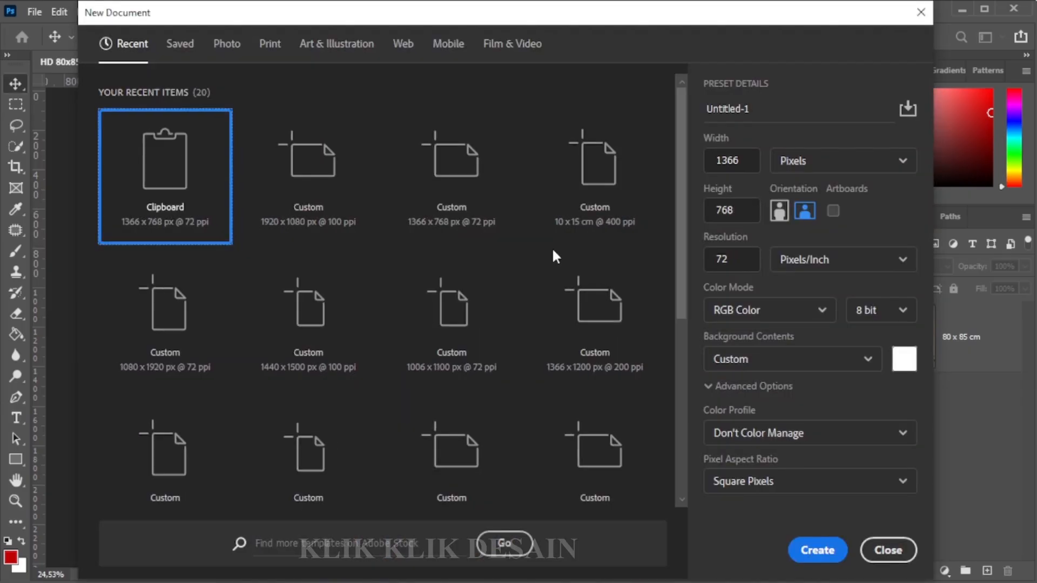
{"action": "left_click", "coordinate": [827, 167]}
{"action": "left_click", "coordinate": [864, 248]}
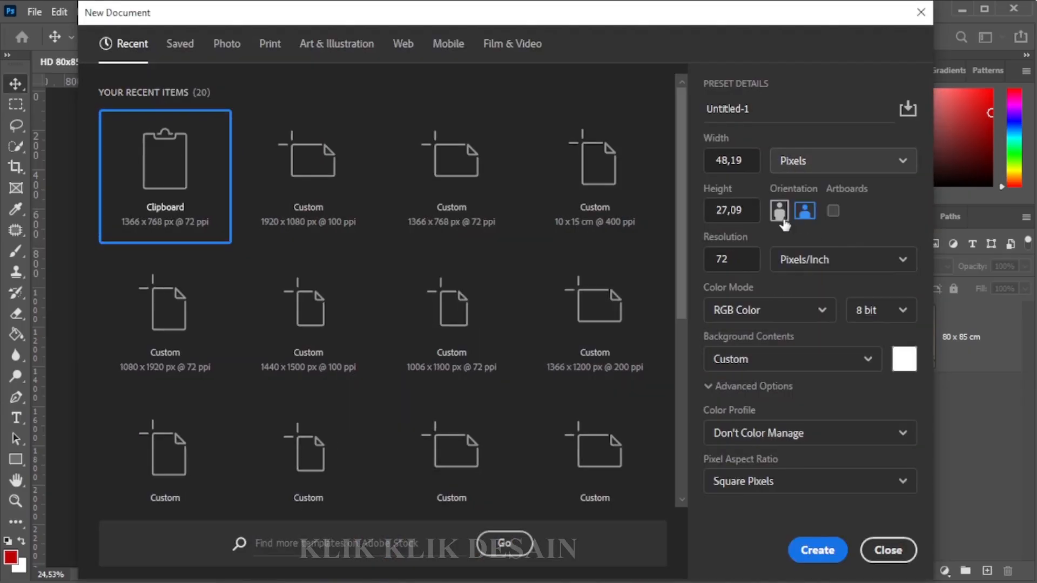
{"action": "left_click", "coordinate": [747, 169]}
{"action": "left_click_drag", "start_coordinate": [747, 170], "coordinate": [676, 170]}
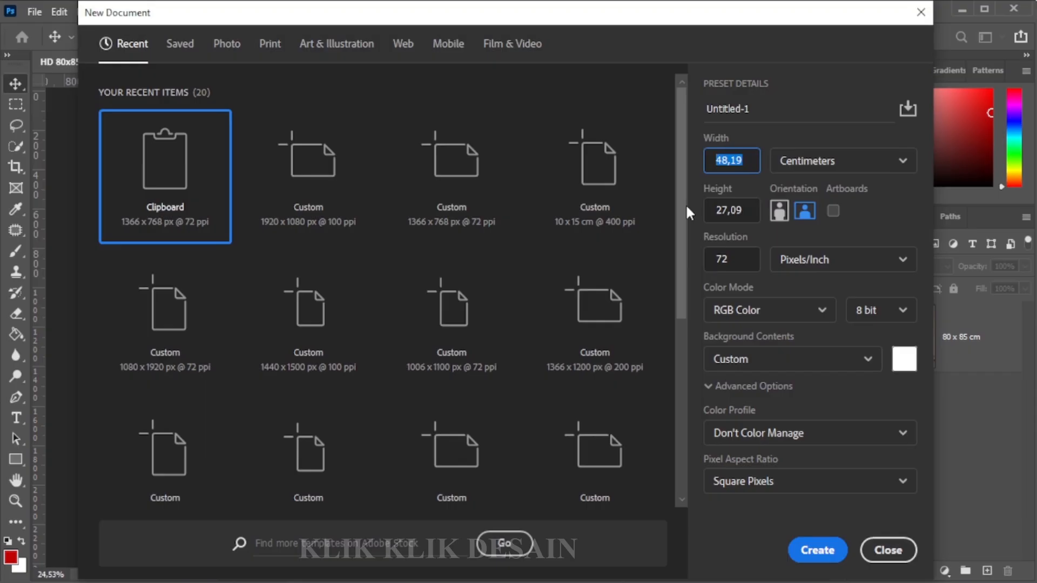
{"action": "type", "text": "10"}
{"action": "left_click_drag", "start_coordinate": [741, 210], "coordinate": [696, 208]}
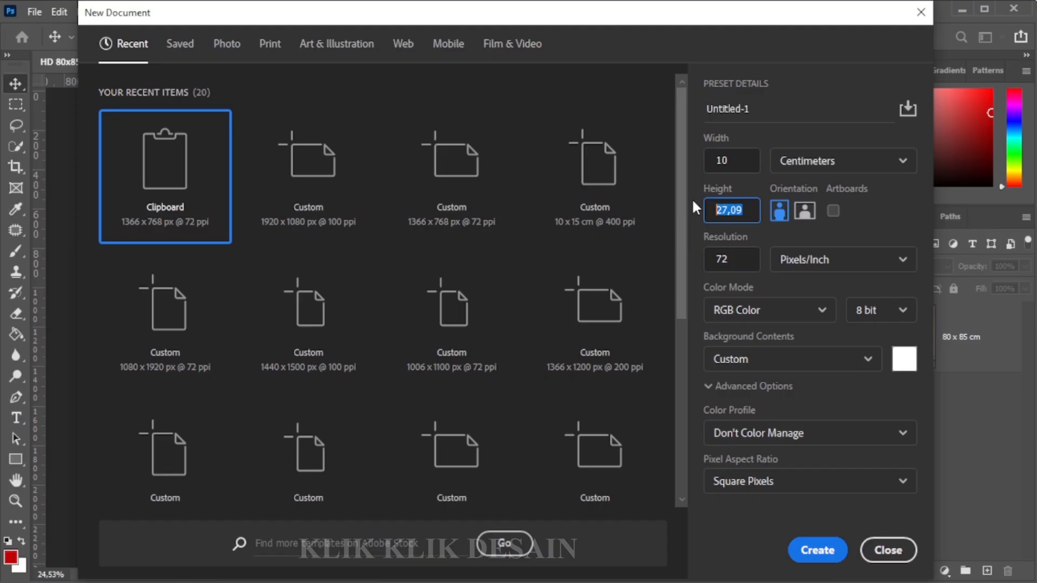
{"action": "type", "text": "12"}
{"action": "left_click", "coordinate": [817, 550]}
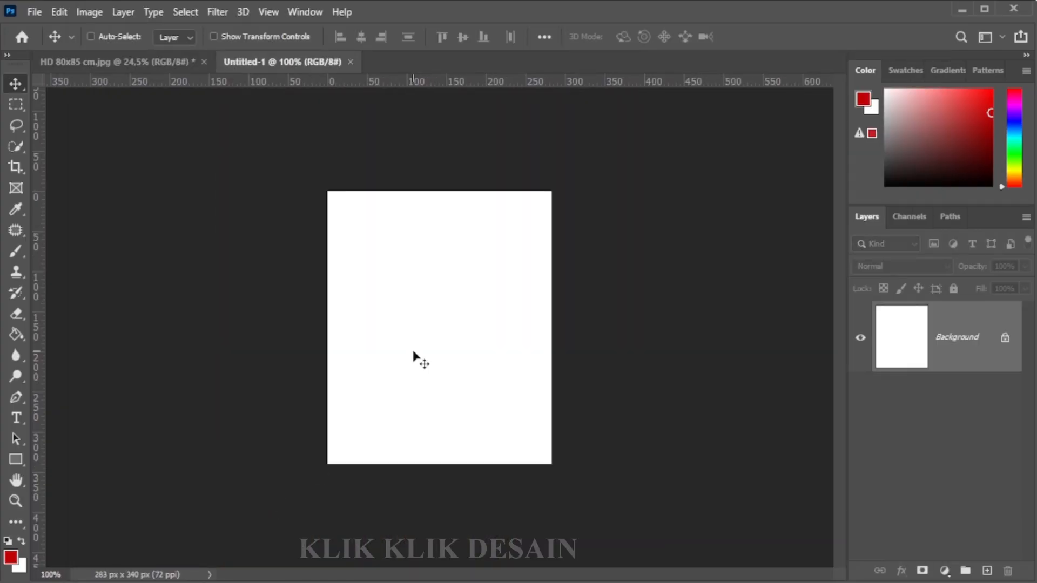
- Try to select the whole portrait and paste it into the new document, and undo the paste
{"action": "left_click", "coordinate": [103, 64]}
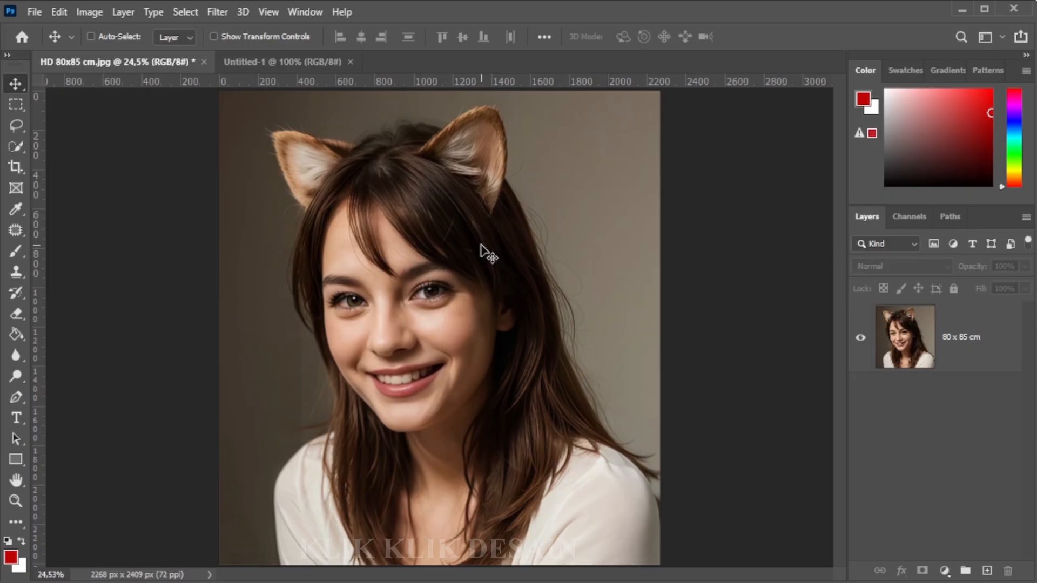
{"action": "key", "text": "ctrl+a"}
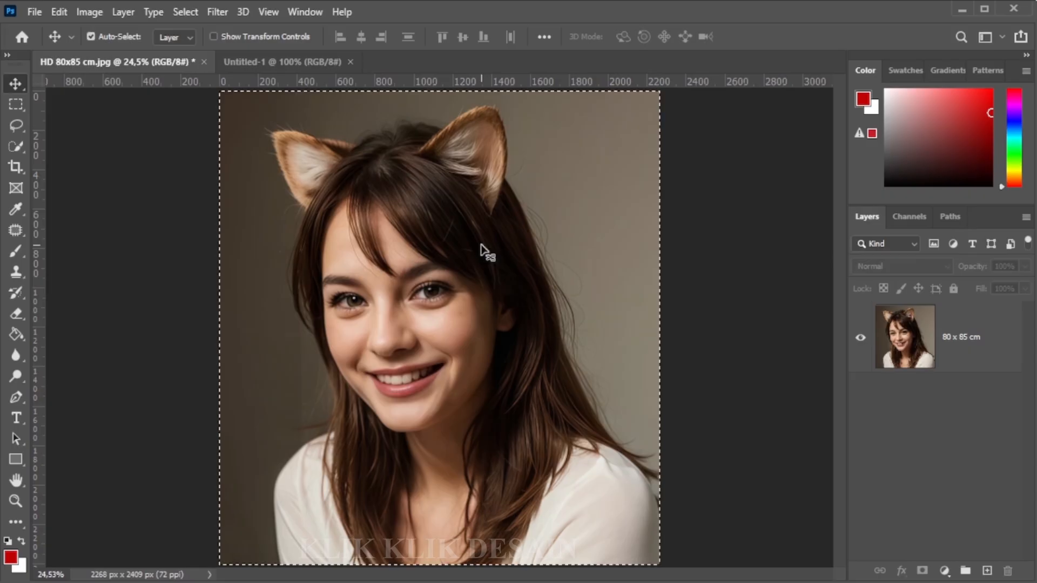
{"action": "left_click", "coordinate": [295, 64]}
{"action": "key", "text": "ctrl+v"}
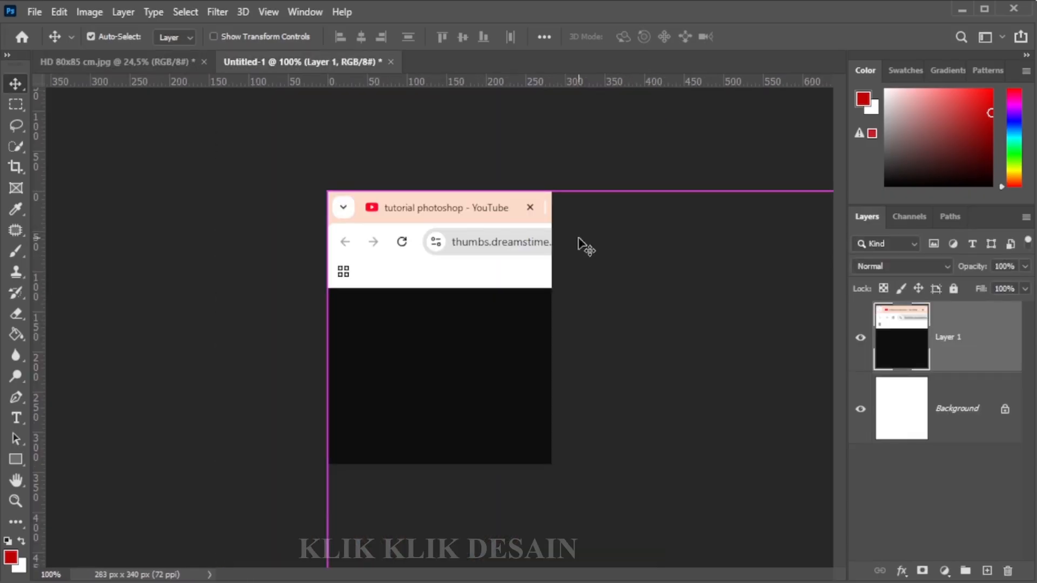
{"action": "key", "text": "ctrl+z"}
- Clear the portrait's selection and copy its 80 x 85 cm layer into the new 10 x 12 cm document
{"action": "left_click", "coordinate": [133, 60]}
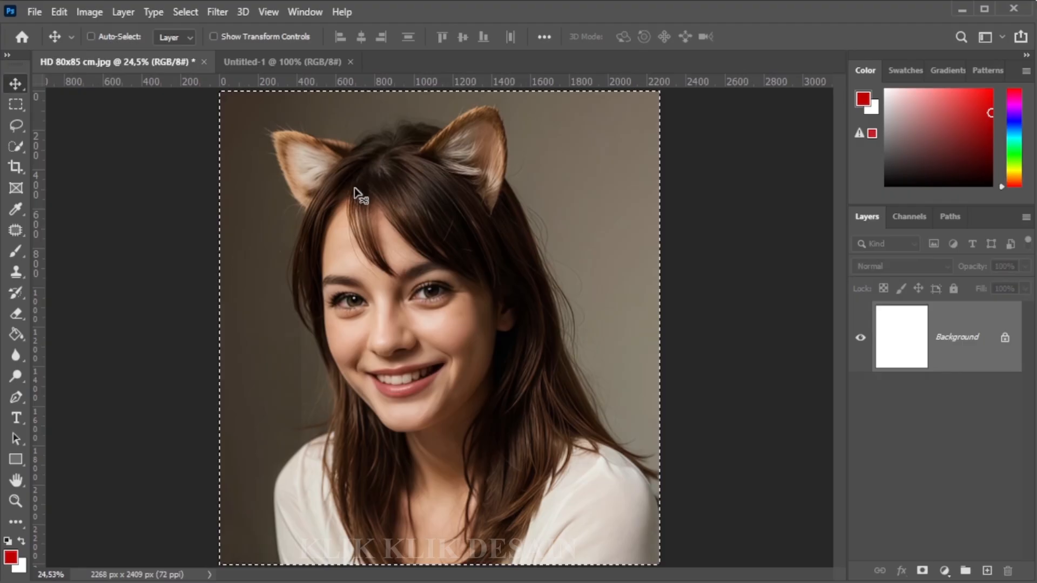
{"action": "left_click", "coordinate": [407, 232]}
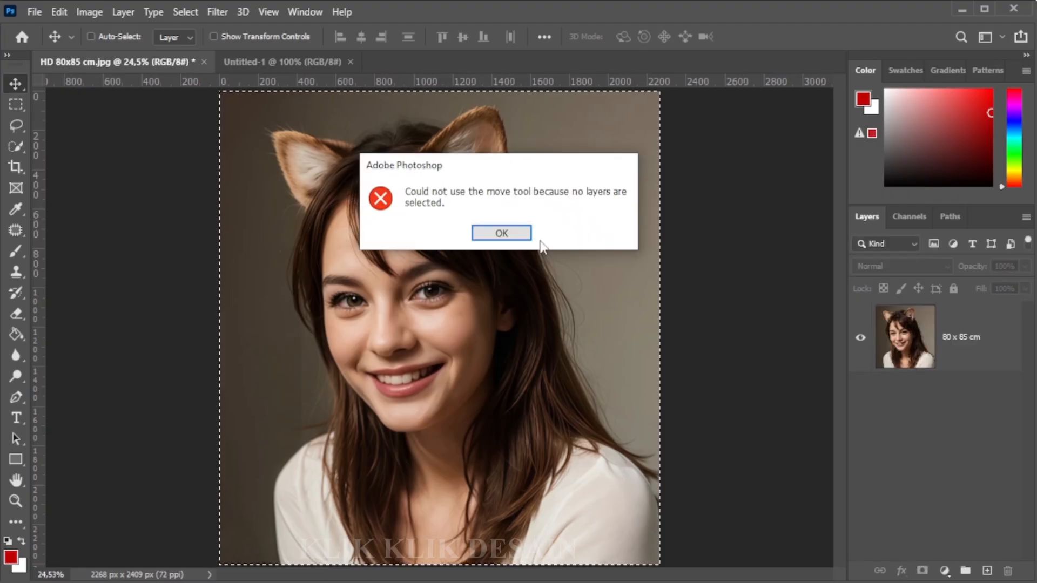
{"action": "key", "text": "Return"}
{"action": "key", "text": "ctrl+d"}
{"action": "left_click_drag", "start_coordinate": [369, 227], "coordinate": [286, 111]}
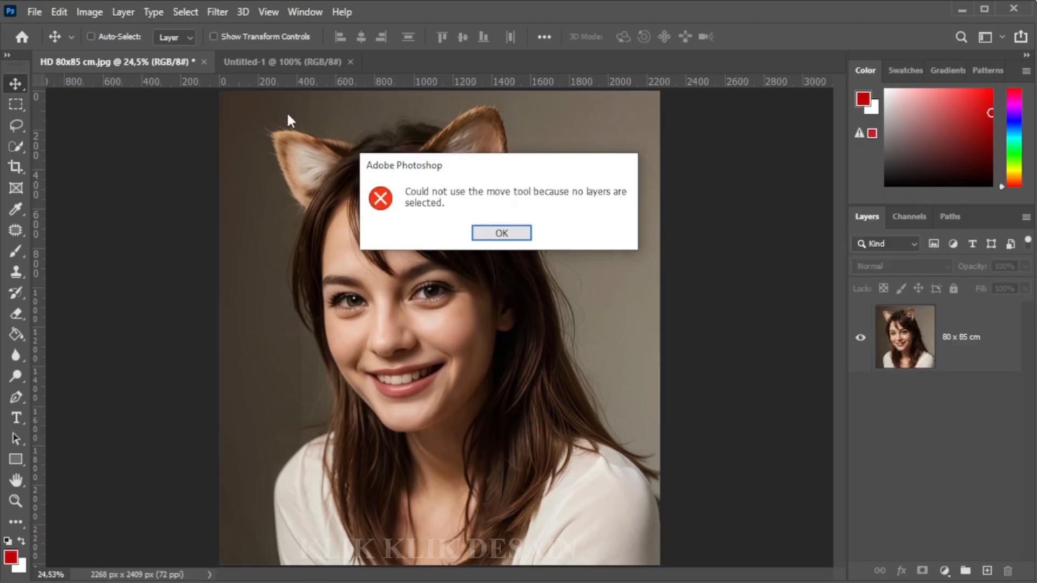
{"action": "left_click", "coordinate": [529, 232]}
{"action": "left_click", "coordinate": [956, 348]}
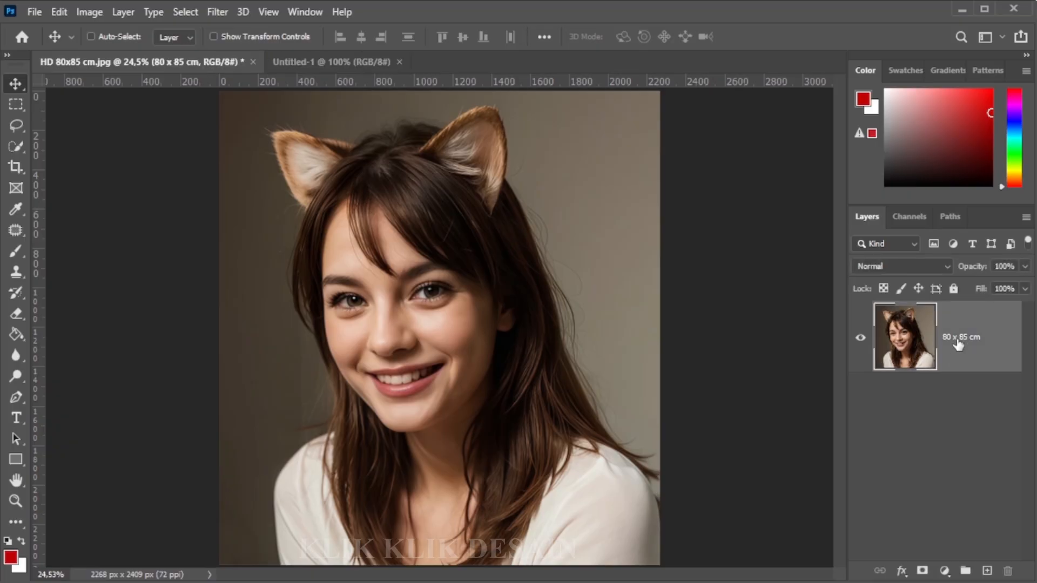
{"action": "left_click_drag", "start_coordinate": [296, 176], "coordinate": [477, 327]}
- Free-transform the portrait layer, centring it at X 283 px, Y 170 px and scaling it proportionally to about 19.28%
{"action": "scroll", "coordinate": [444, 341], "scroll_direction": "down", "scroll_amount": 4}
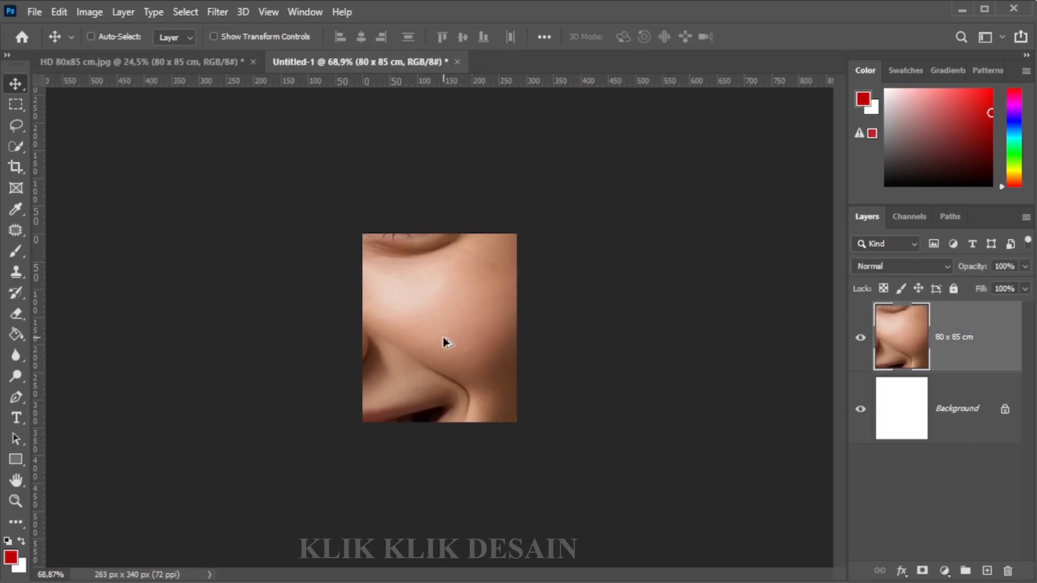
{"action": "scroll", "coordinate": [444, 341], "scroll_direction": "down", "scroll_amount": 4}
{"action": "scroll", "coordinate": [444, 342], "scroll_direction": "up", "scroll_amount": 1}
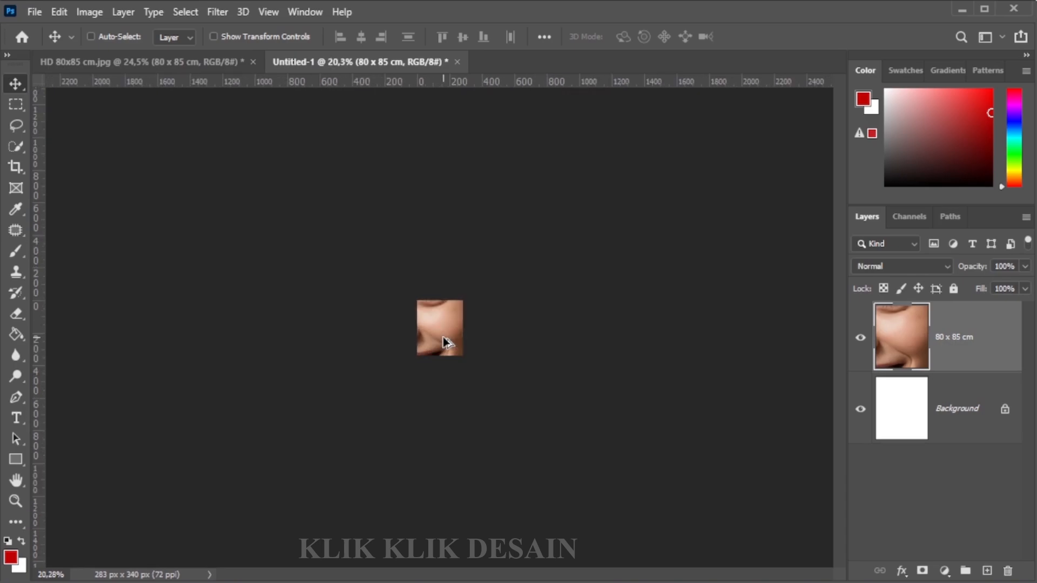
{"action": "key", "text": "ctrl+t"}
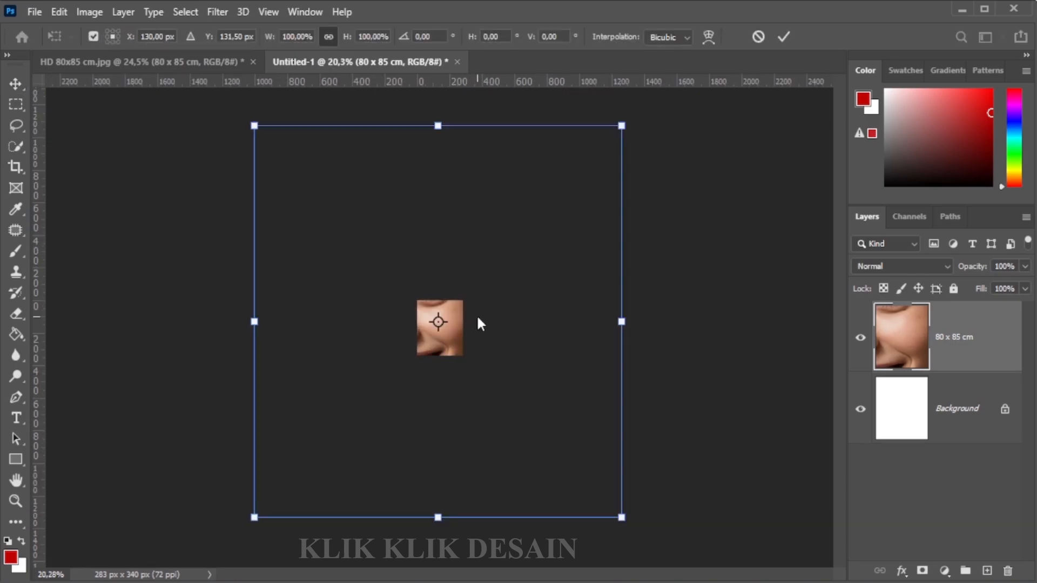
{"action": "left_click_drag", "start_coordinate": [458, 329], "coordinate": [505, 322]}
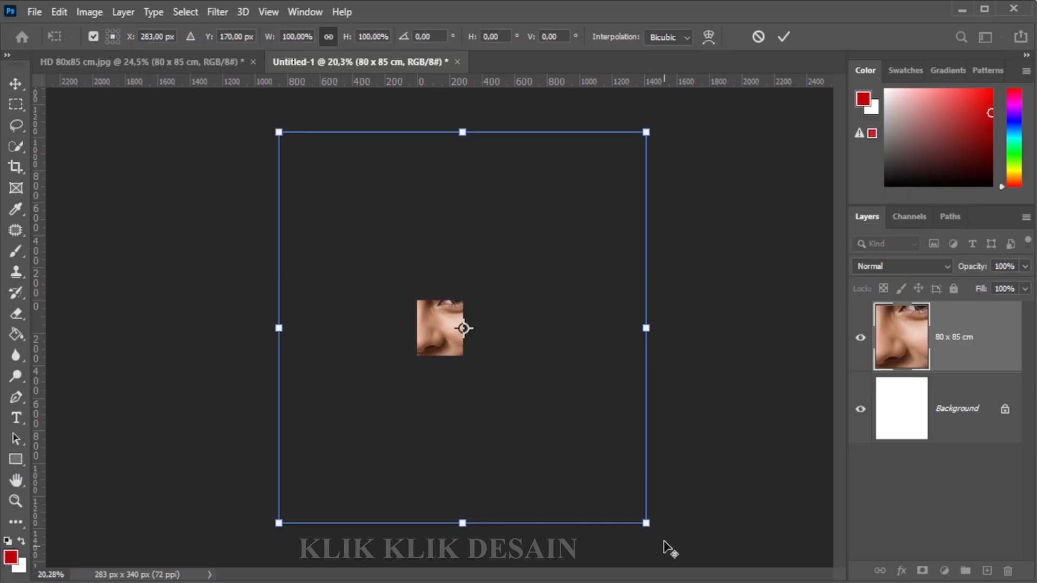
{"action": "left_click_drag", "start_coordinate": [646, 132], "coordinate": [657, 151]}
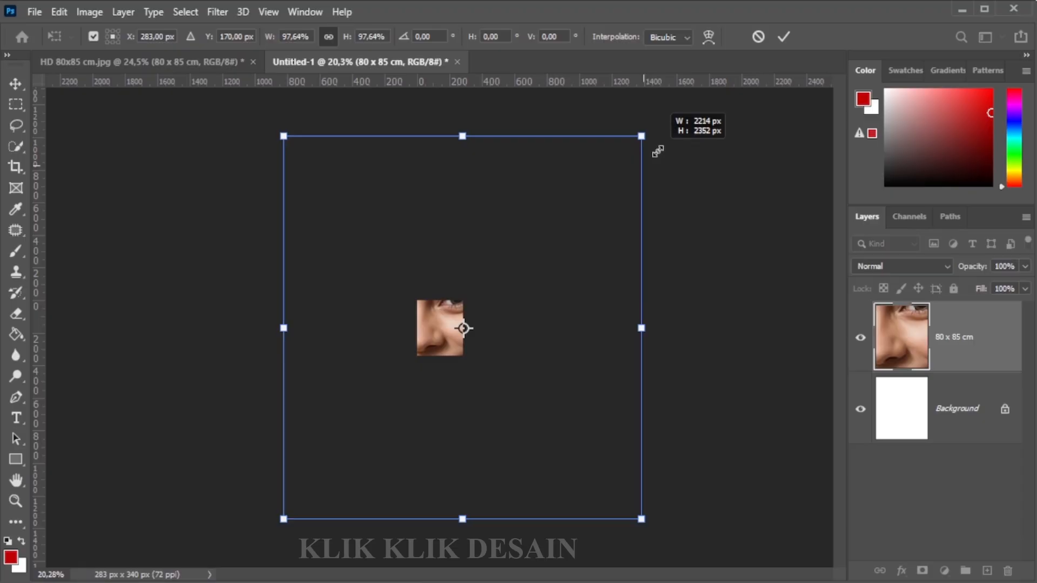
{"action": "mouse_move", "coordinate": [658, 151]}
{"action": "left_mouse_down"}
{"action": "mouse_move", "coordinate": [500, 291]}
{"action": "mouse_move", "coordinate": [669, 144]}
{"action": "mouse_move", "coordinate": [558, 224]}
{"action": "mouse_move", "coordinate": [647, 160]}
{"action": "left_mouse_up"}
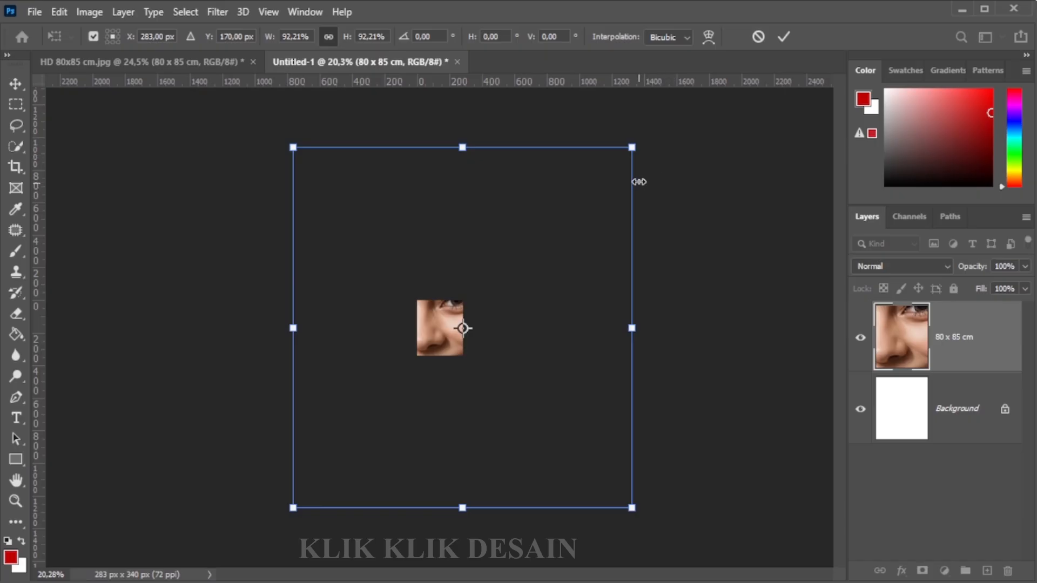
{"action": "left_click_drag", "start_coordinate": [633, 148], "coordinate": [509, 299]}
{"action": "scroll", "coordinate": [475, 330], "scroll_direction": "up", "scroll_amount": 8}
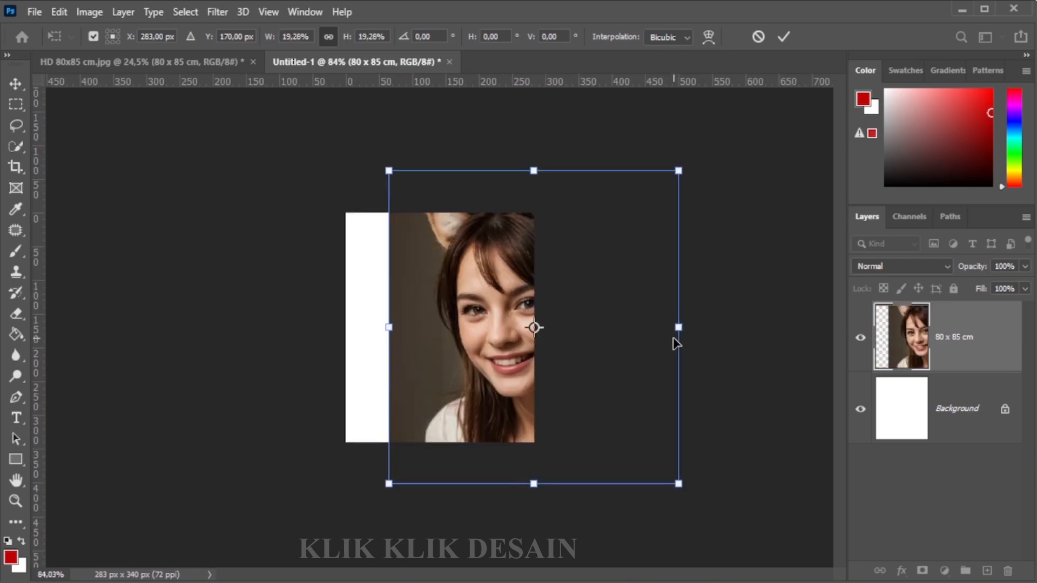
- Try squeezing the portrait to about 5.82% width and repositioning it on the canvas, and undo these transform changes
{"action": "left_click_drag", "start_coordinate": [678, 327], "coordinate": [475, 347]}
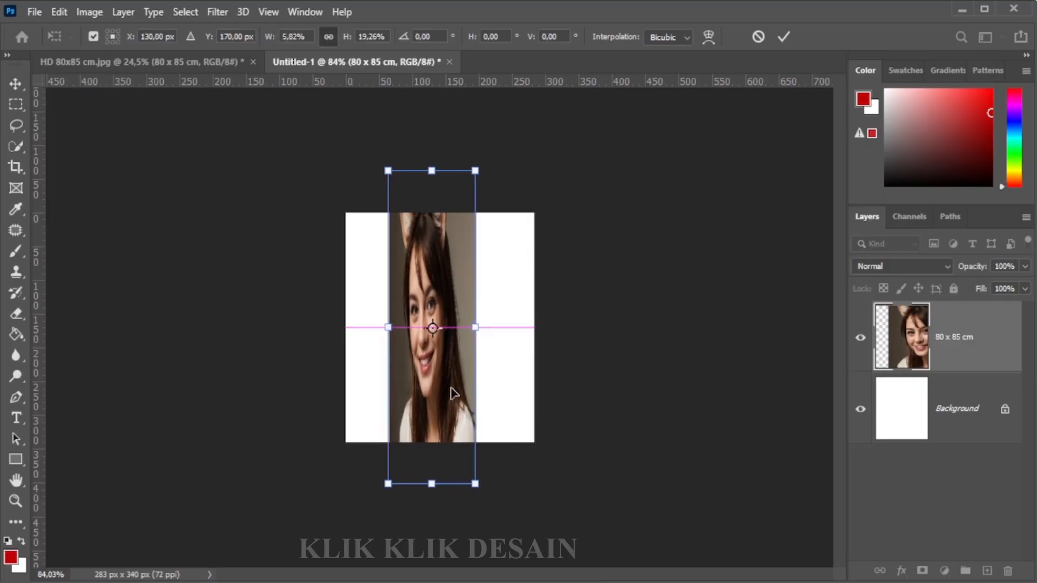
{"action": "mouse_move", "coordinate": [454, 397]}
{"action": "left_mouse_down"}
{"action": "mouse_move", "coordinate": [460, 367]}
{"action": "mouse_move", "coordinate": [457, 408]}
{"action": "mouse_move", "coordinate": [462, 372]}
{"action": "mouse_move", "coordinate": [473, 395]}
{"action": "left_mouse_up"}
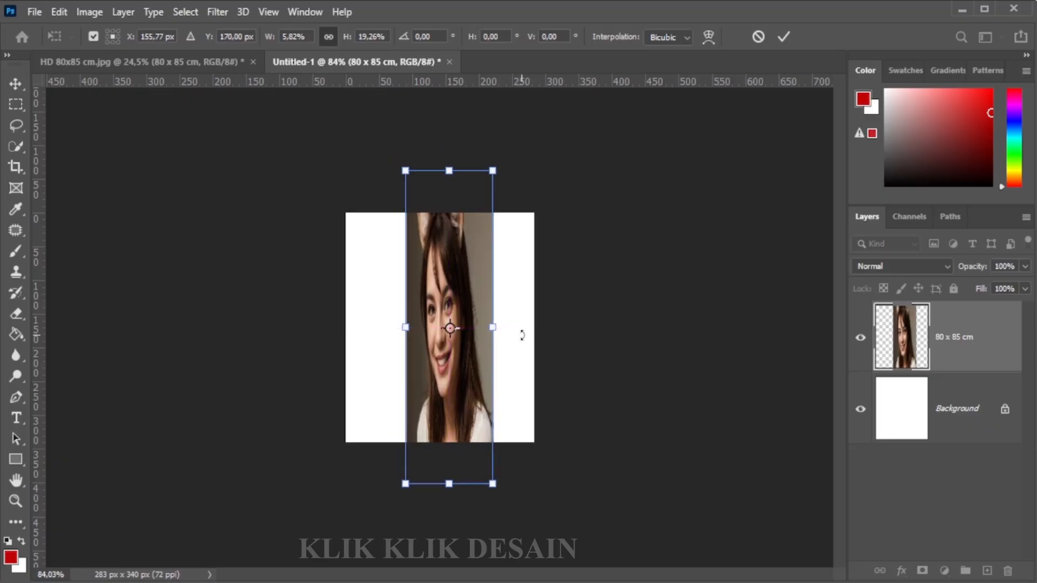
{"action": "mouse_move", "coordinate": [477, 264]}
{"action": "left_mouse_down"}
{"action": "mouse_move", "coordinate": [489, 297]}
{"action": "mouse_move", "coordinate": [465, 270]}
{"action": "left_mouse_up"}
{"action": "key", "text": "ctrl+z"}
{"action": "key", "text": "ctrl+z"}
{"action": "key", "text": "ctrl+z"}
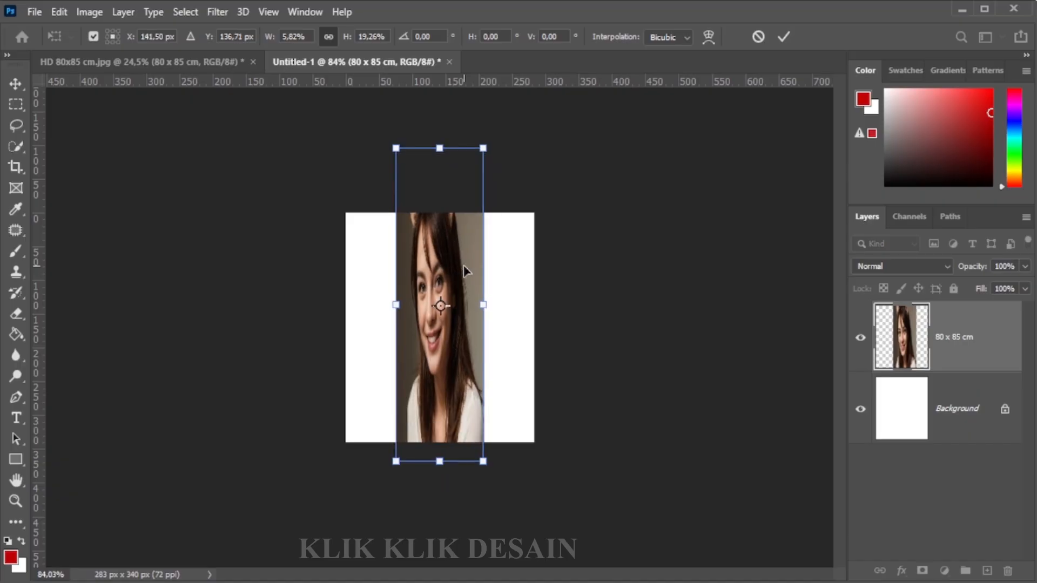
{"action": "key", "text": "ctrl+z"}
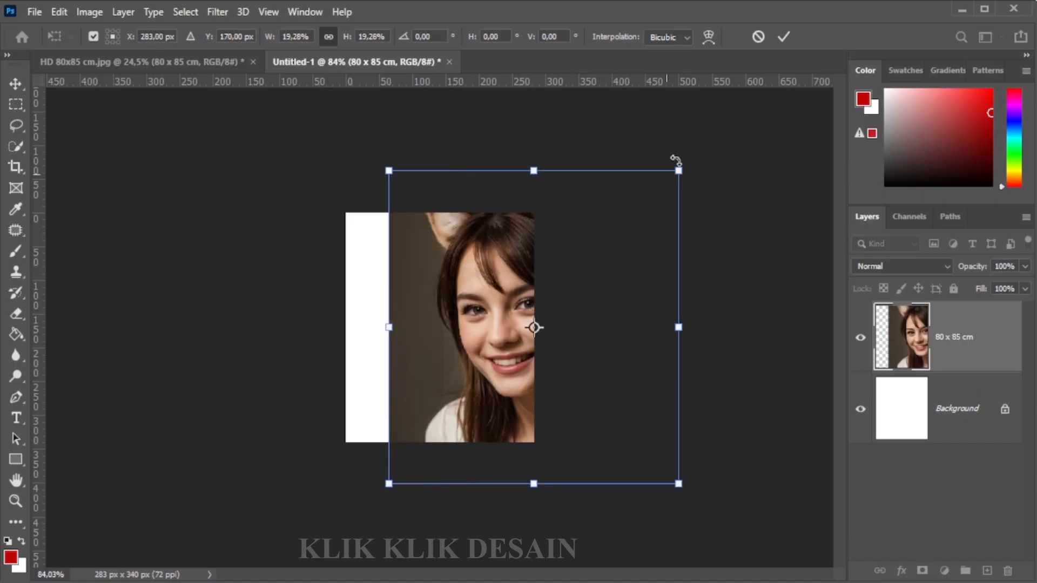
- Scale the portrait layer proportionally to fit inside the 10 x 12 cm canvas with narrow side margins, and commit the transform
{"action": "left_click_drag", "start_coordinate": [681, 171], "coordinate": [628, 222]}
{"action": "left_click_drag", "start_coordinate": [569, 280], "coordinate": [455, 281]}
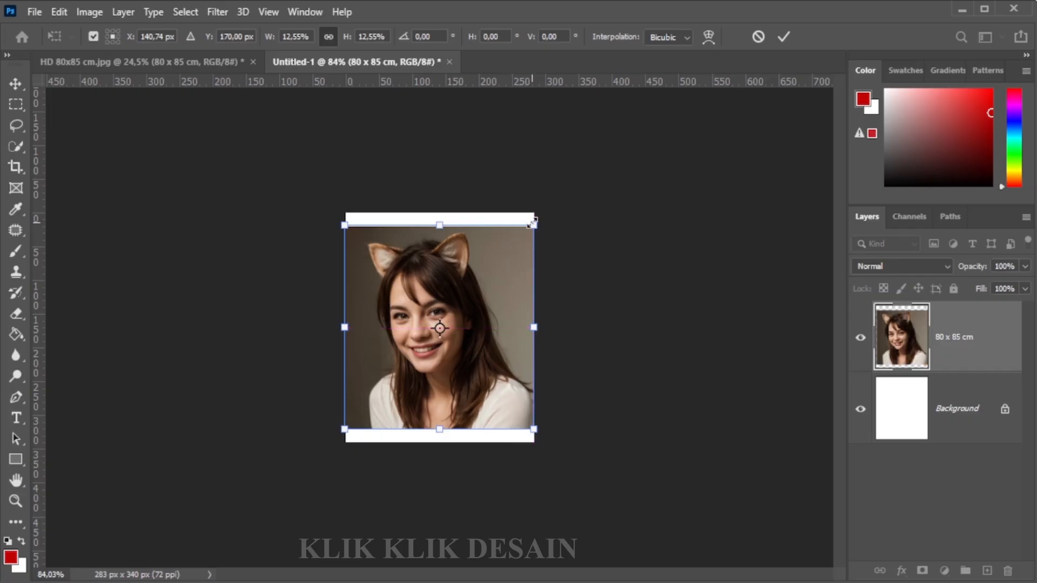
{"action": "left_click_drag", "start_coordinate": [534, 225], "coordinate": [522, 235]}
{"action": "left_click_drag", "start_coordinate": [496, 267], "coordinate": [487, 292]}
{"action": "key", "text": "Return"}
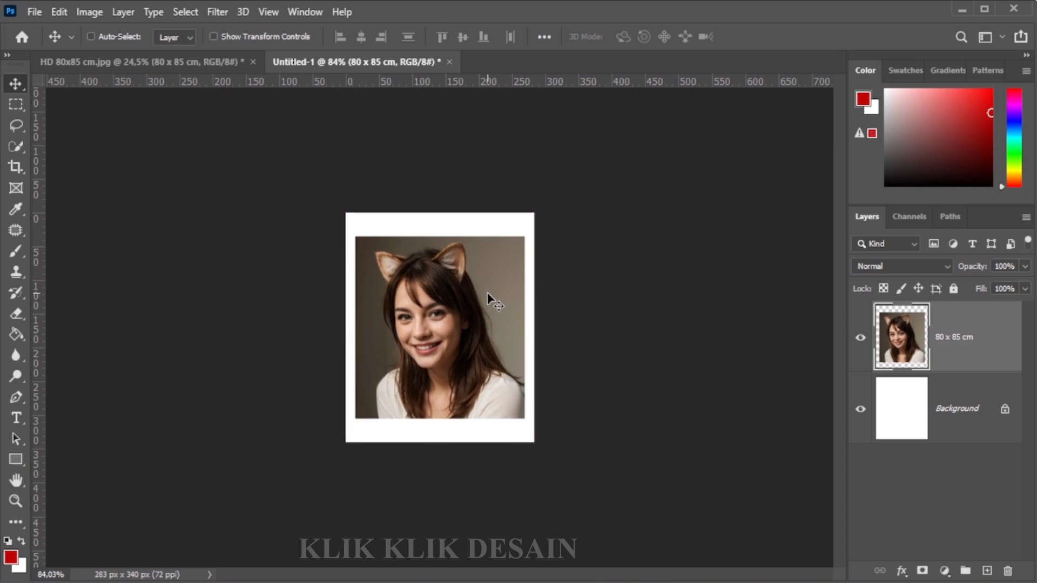
- Check the new document's width and height in the Image Size settings without changing them
{"action": "left_click", "coordinate": [101, 11]}
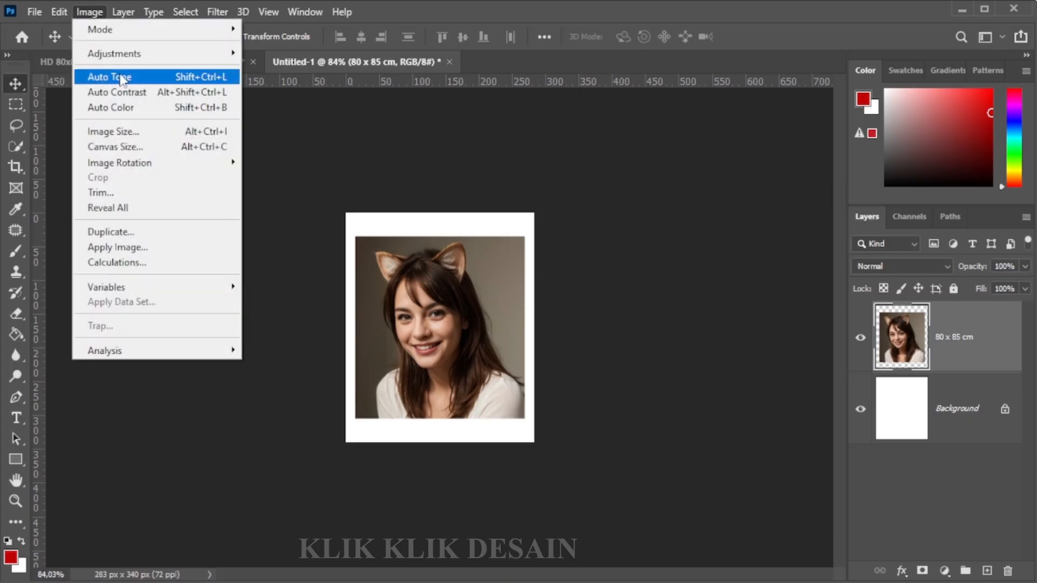
{"action": "left_click", "coordinate": [132, 131]}
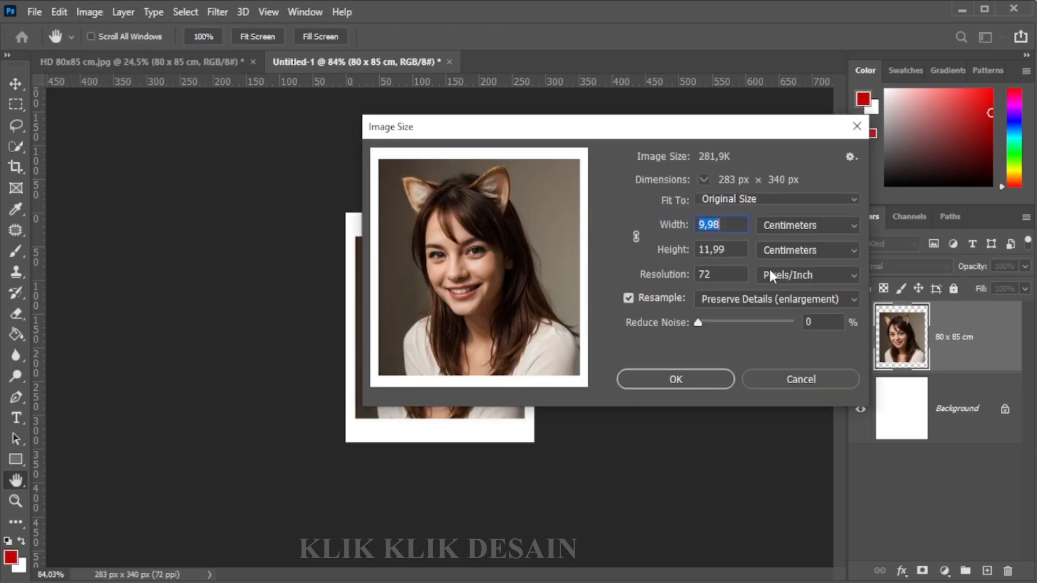
{"action": "left_click", "coordinate": [743, 228]}
{"action": "left_click_drag", "start_coordinate": [734, 250], "coordinate": [674, 258]}
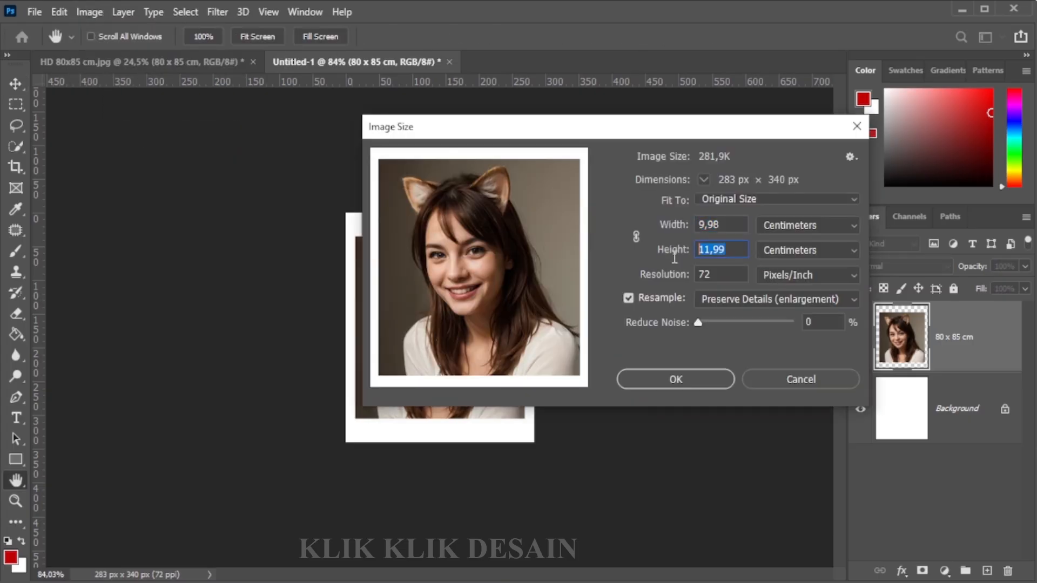
{"action": "left_click", "coordinate": [856, 127]}
- Compare the facial detail of the original 80 x 85 cm portrait with the scaled-down copy at close magnification
{"action": "left_click", "coordinate": [139, 62]}
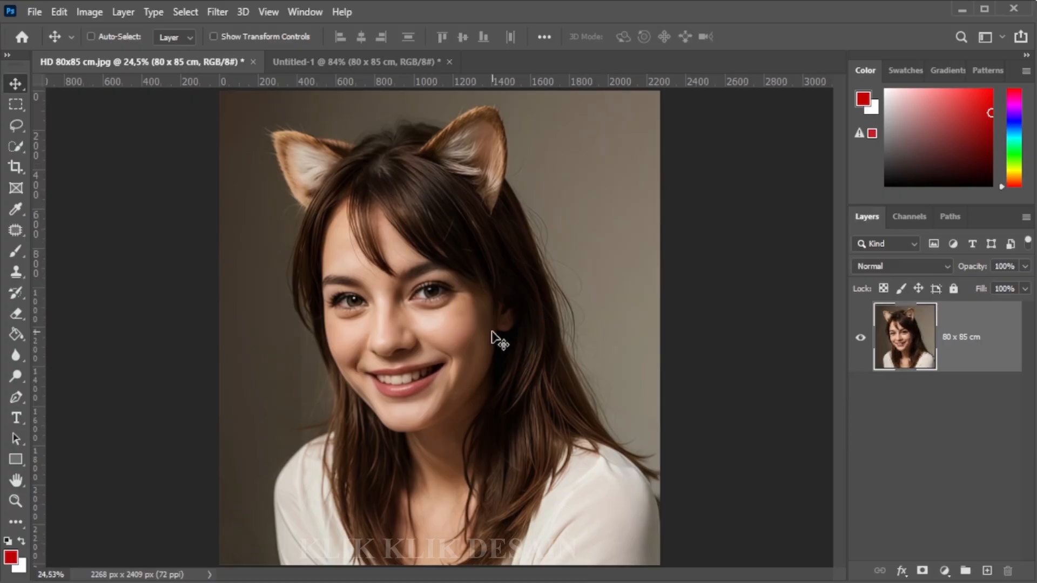
{"action": "left_click", "coordinate": [346, 61]}
{"action": "scroll", "coordinate": [408, 324], "scroll_direction": "up", "scroll_amount": 5}
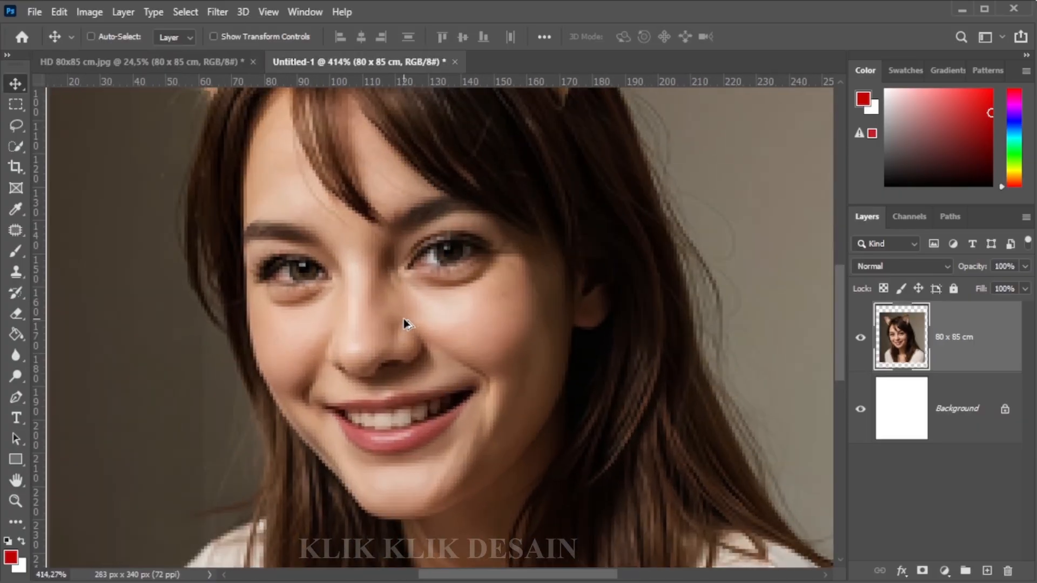
{"action": "scroll", "coordinate": [404, 323], "scroll_direction": "up", "scroll_amount": 2}
{"action": "left_click", "coordinate": [166, 62]}
{"action": "scroll", "coordinate": [405, 329], "scroll_direction": "up", "scroll_amount": 3}
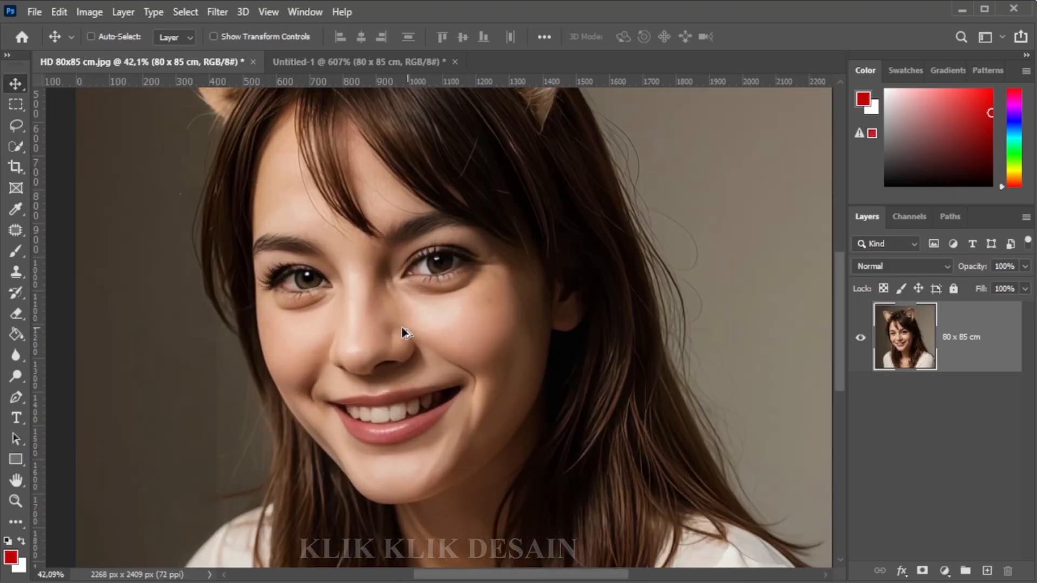
{"action": "scroll", "coordinate": [404, 329], "scroll_direction": "up", "scroll_amount": 3}
{"action": "scroll", "coordinate": [421, 341], "scroll_direction": "down", "scroll_amount": 2}
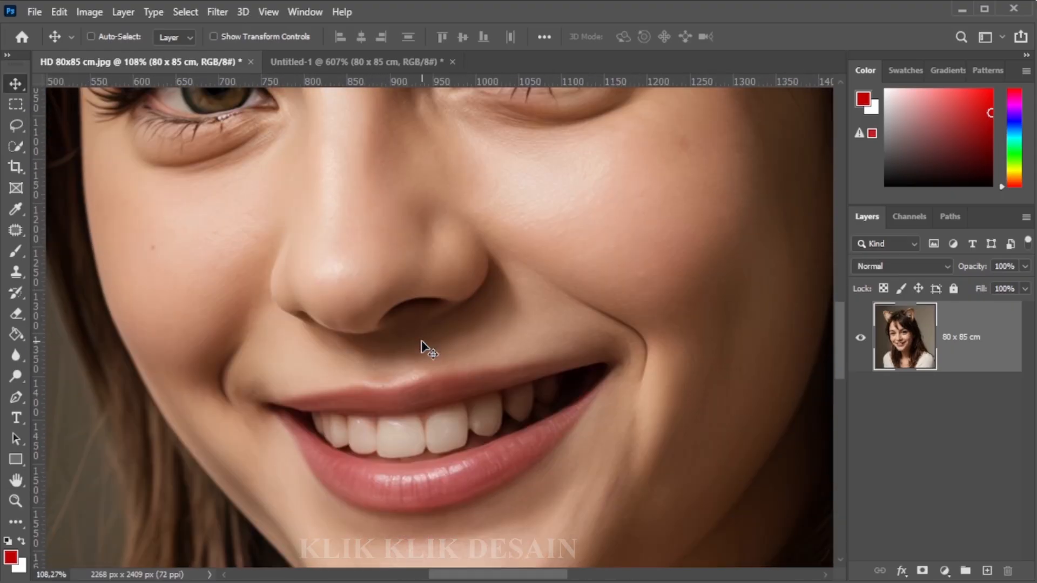
{"action": "scroll", "coordinate": [421, 340], "scroll_direction": "up", "scroll_amount": 3}
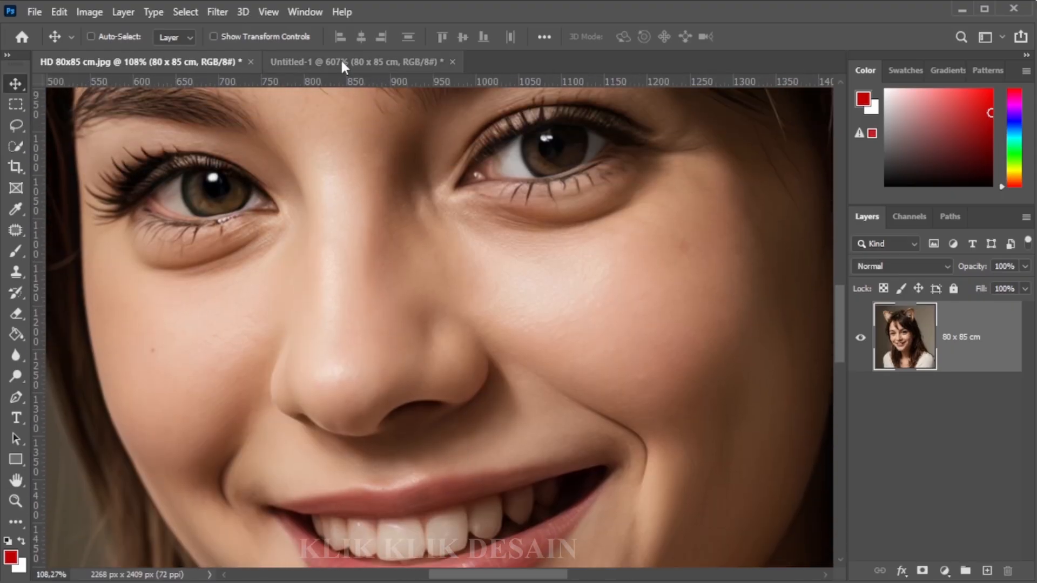
{"action": "left_click", "coordinate": [342, 64]}
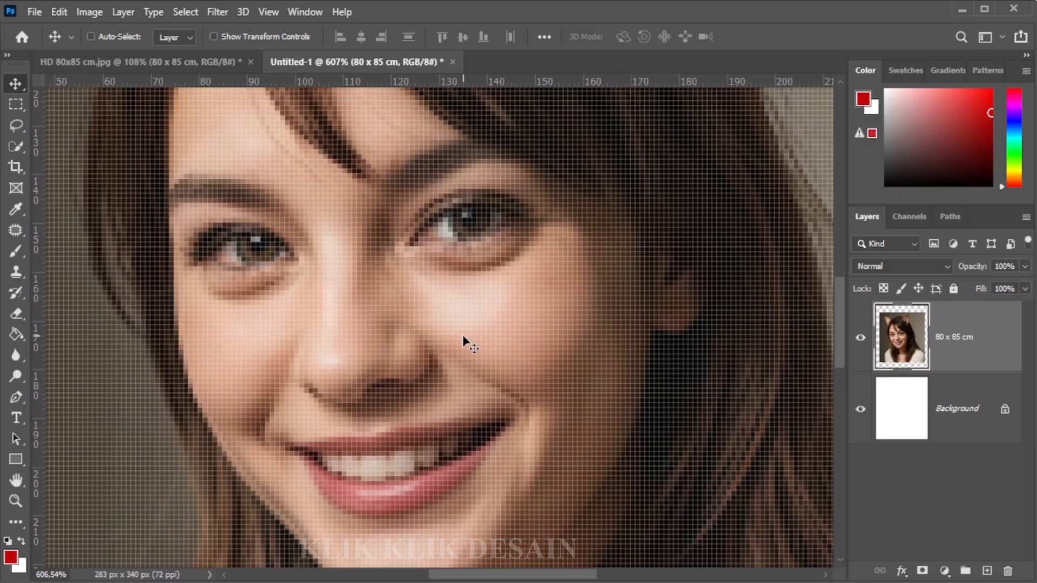
{"action": "scroll", "coordinate": [462, 335], "scroll_direction": "down", "scroll_amount": 6}
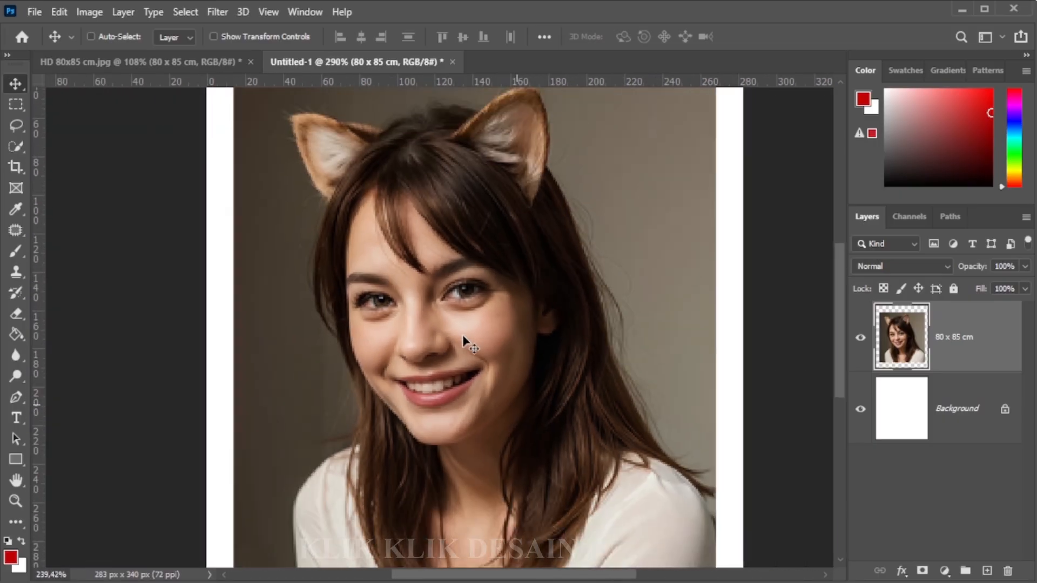
{"action": "scroll", "coordinate": [463, 335], "scroll_direction": "down", "scroll_amount": 3}
{"action": "scroll", "coordinate": [462, 335], "scroll_direction": "up", "scroll_amount": 2}
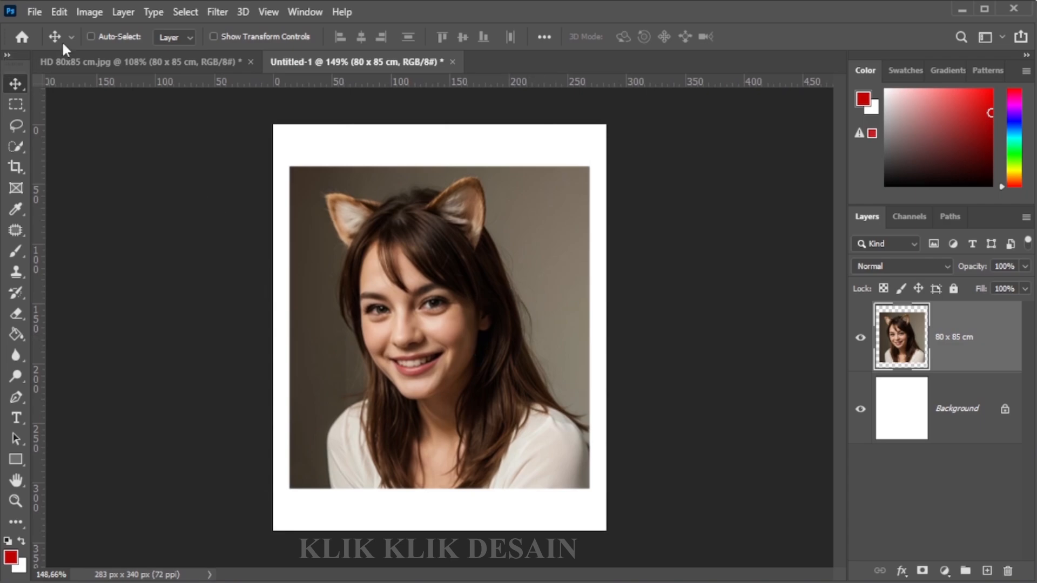
- Resize the new document to 80 cm wide with its proportions constrained, at 72 pixels/inch using Preserve Details (enlargement)
{"action": "left_click", "coordinate": [88, 12]}
{"action": "left_click", "coordinate": [132, 129]}
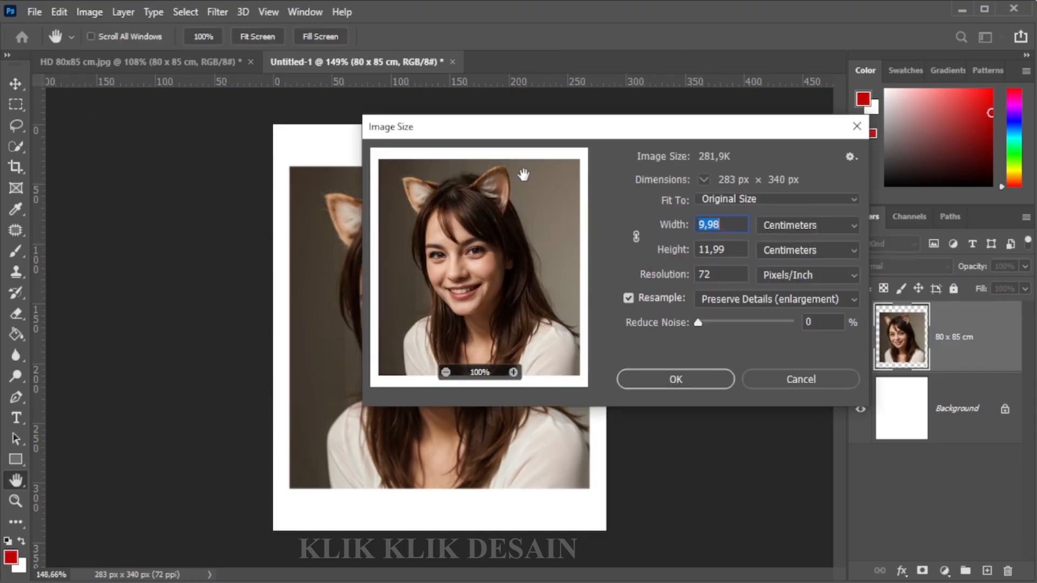
{"action": "left_click", "coordinate": [637, 237]}
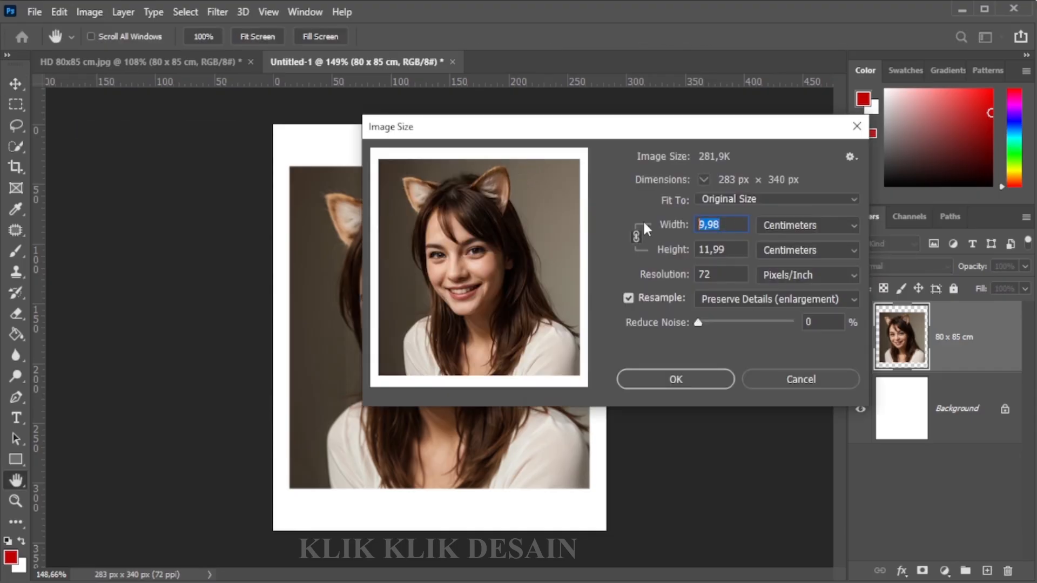
{"action": "type", "text": "80"}
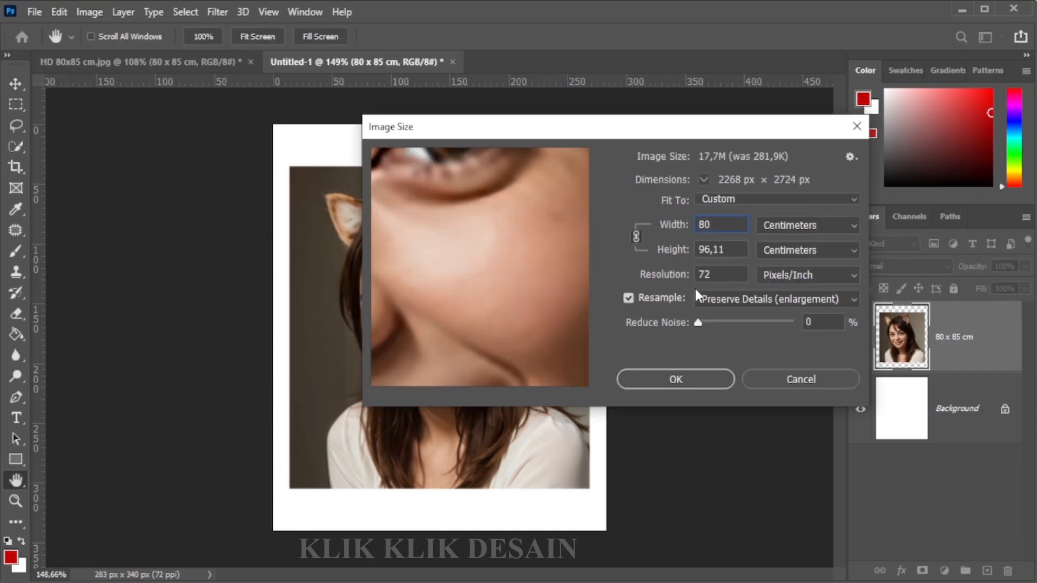
{"action": "key", "text": "Tab"}
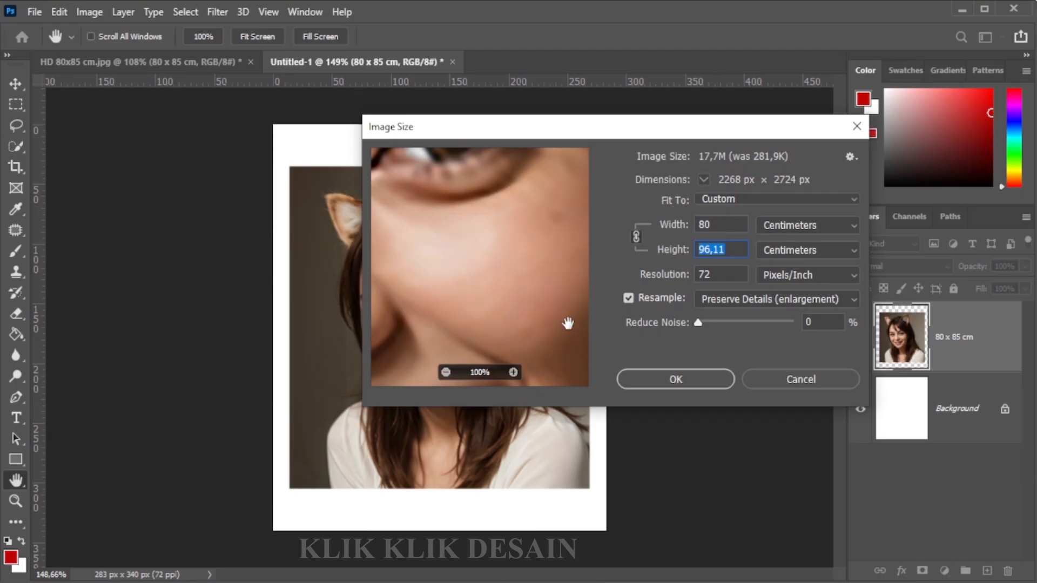
{"action": "left_click", "coordinate": [675, 379]}
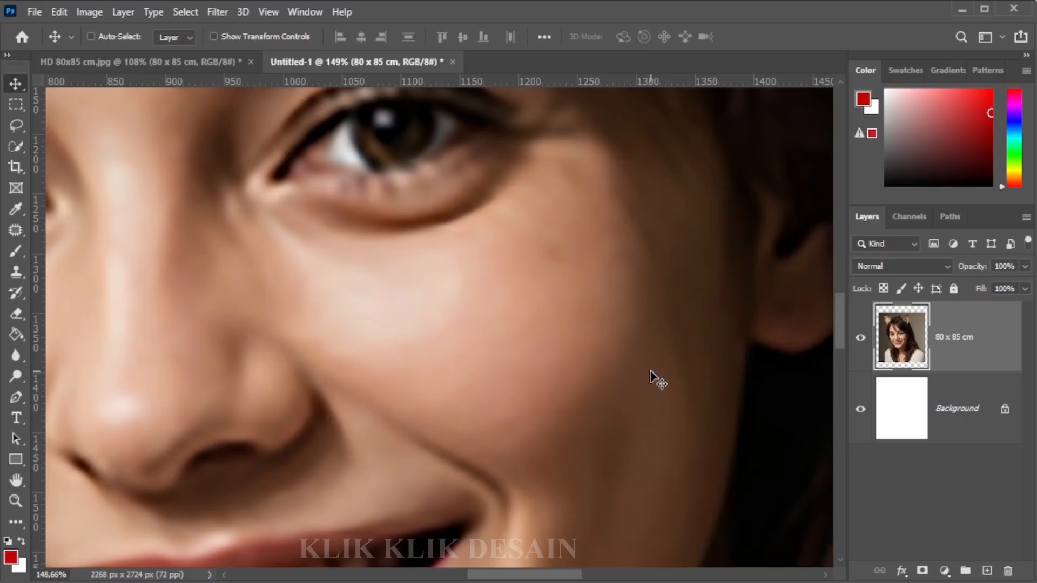
- Examine the enlarged portrait and check the document's width and height in the Image Size settings
{"action": "scroll", "coordinate": [532, 348], "scroll_direction": "down", "scroll_amount": 6}
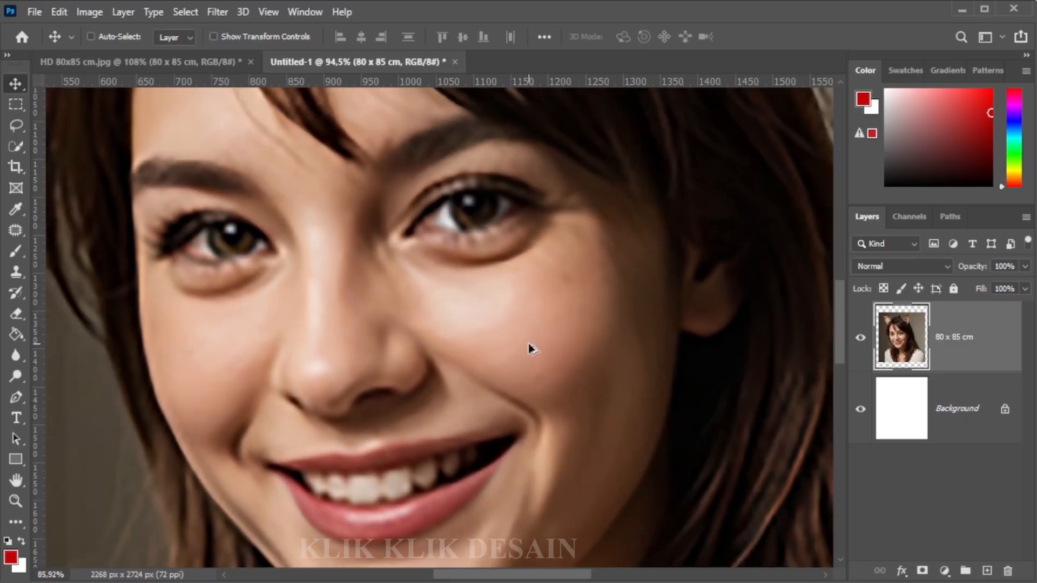
{"action": "scroll", "coordinate": [532, 348], "scroll_direction": "down", "scroll_amount": 3}
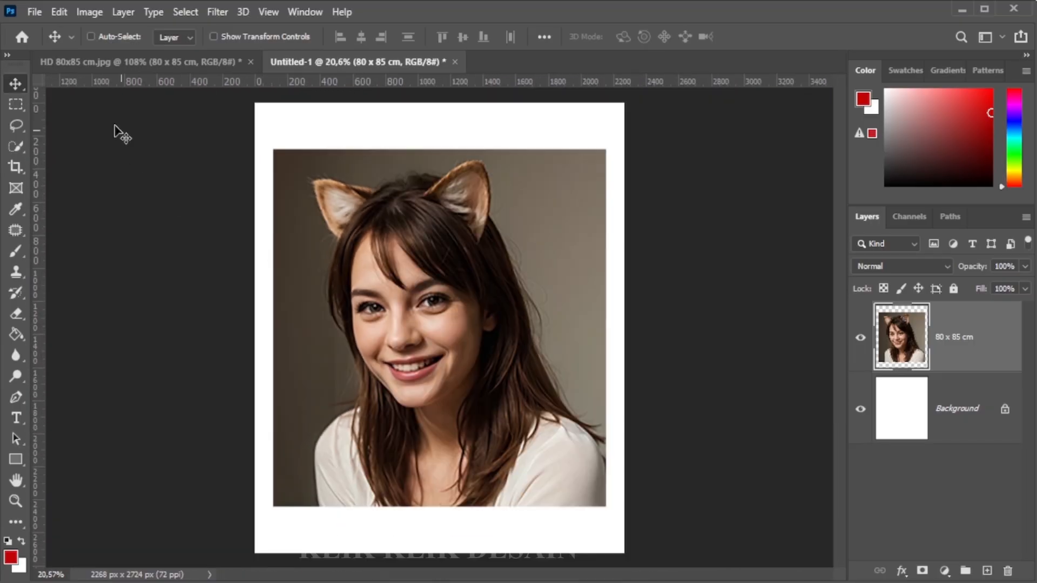
{"action": "left_click", "coordinate": [89, 12]}
{"action": "left_click", "coordinate": [114, 132]}
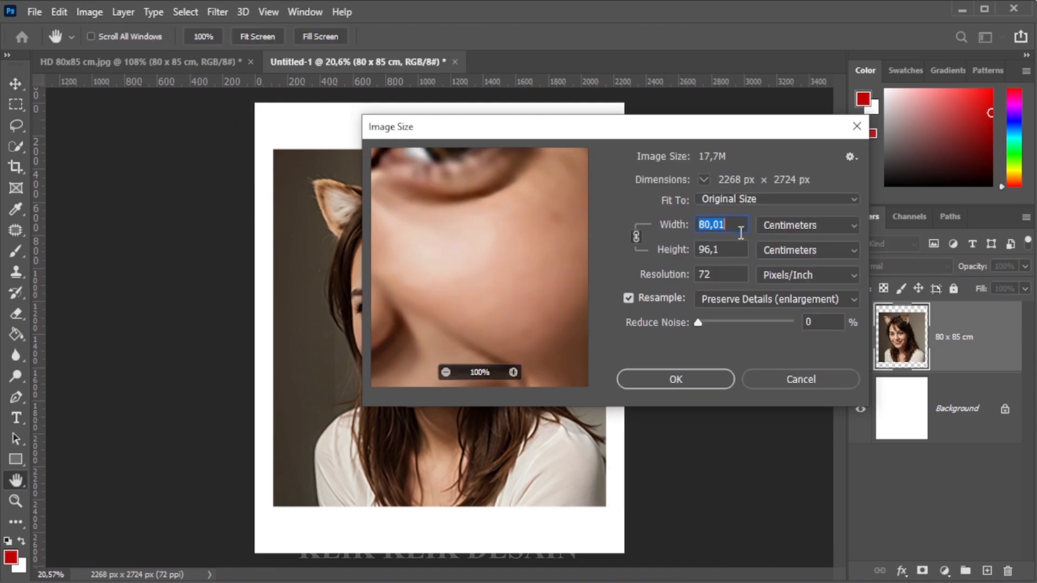
{"action": "left_click_drag", "start_coordinate": [730, 257], "coordinate": [655, 252]}
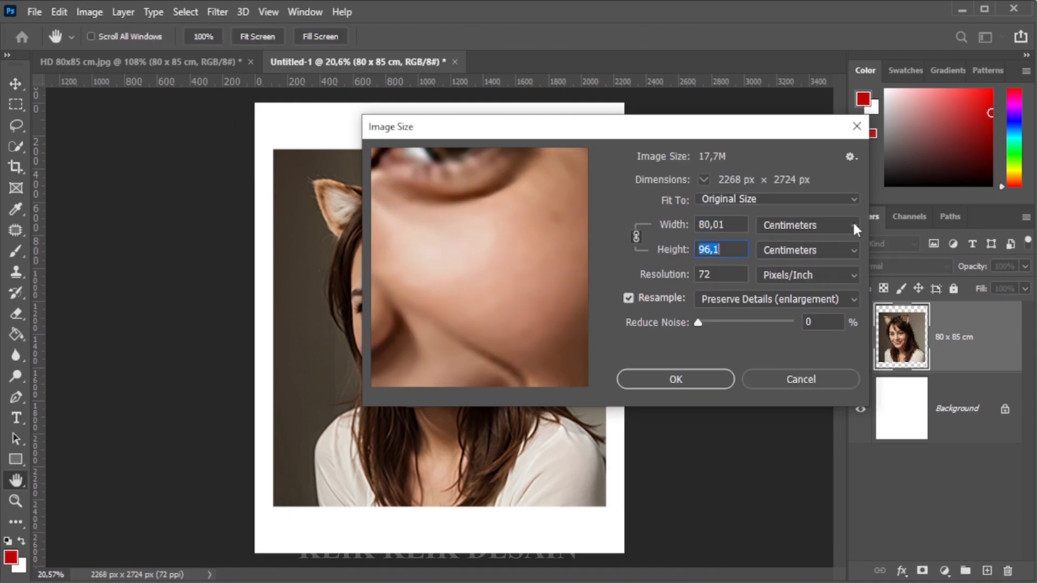
{"action": "left_click", "coordinate": [857, 128]}
- Compare the sharpness of the enlarged portrait's face with the same area in the original HD 80x85 cm.jpg
{"action": "key", "text": "v"}
{"action": "scroll", "coordinate": [436, 333], "scroll_direction": "up", "scroll_amount": 5}
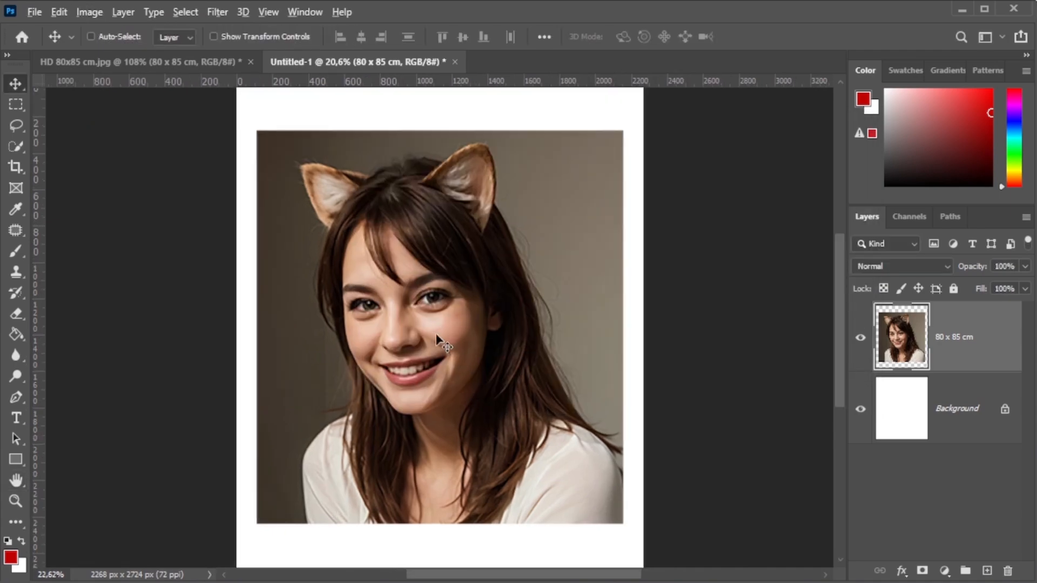
{"action": "scroll", "coordinate": [376, 333], "scroll_direction": "up", "scroll_amount": 5}
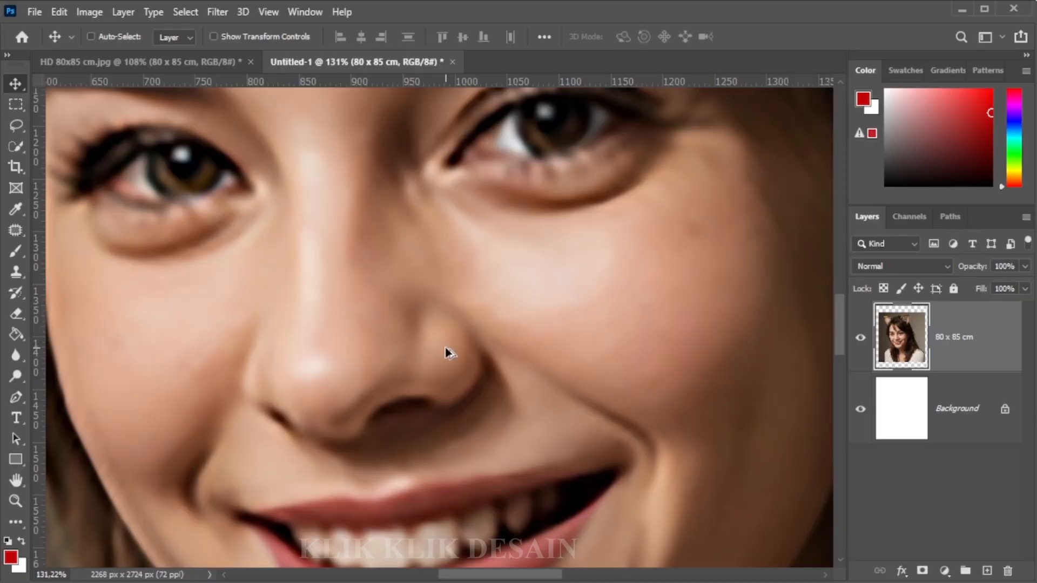
{"action": "left_click", "coordinate": [135, 66]}
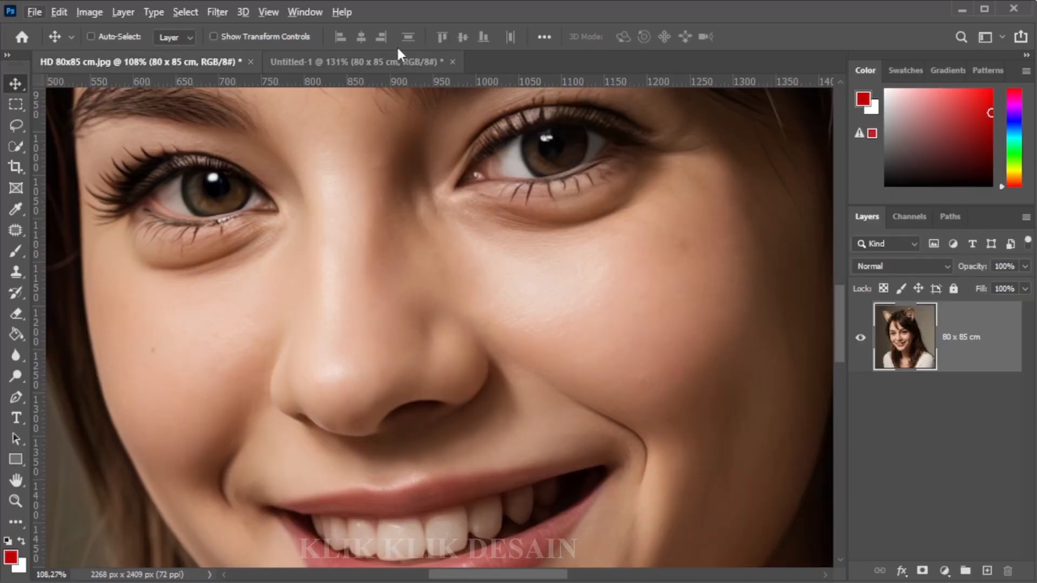
{"action": "left_click_drag", "start_coordinate": [398, 49], "coordinate": [500, 343]}
{"action": "scroll", "coordinate": [500, 341], "scroll_direction": "down", "scroll_amount": 10}
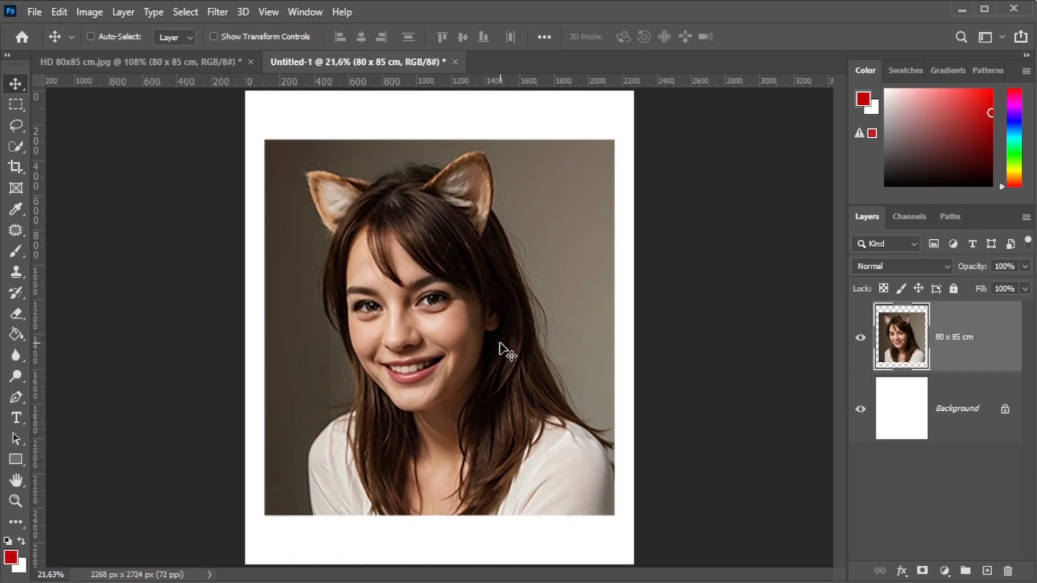
- Undo the enlargement of the new document
{"action": "scroll", "coordinate": [500, 346], "scroll_direction": "up", "scroll_amount": 2}
{"action": "scroll", "coordinate": [500, 345], "scroll_direction": "down", "scroll_amount": 2}
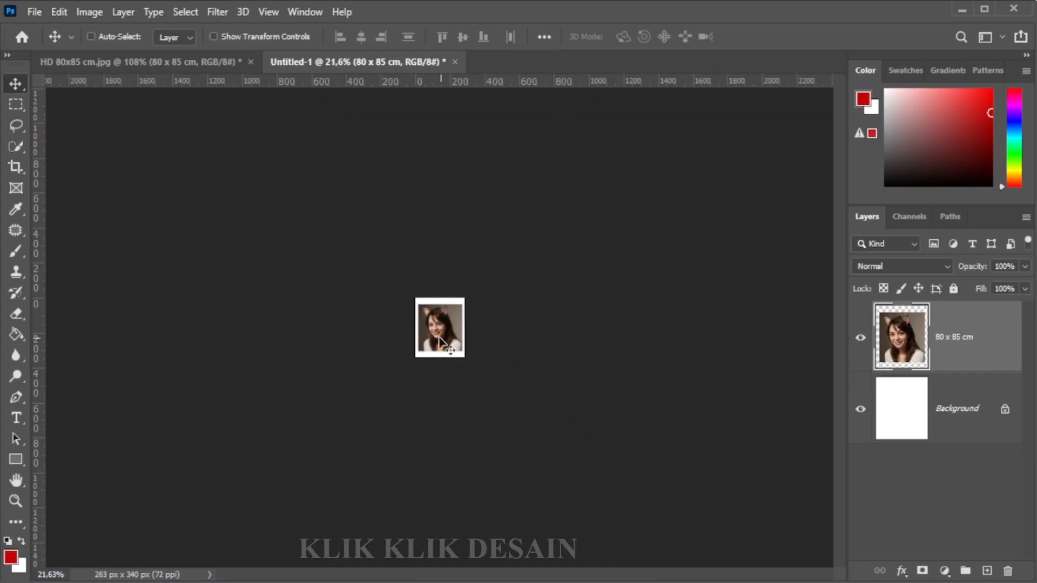
{"action": "scroll", "coordinate": [433, 326], "scroll_direction": "up", "scroll_amount": 1}
{"action": "scroll", "coordinate": [434, 327], "scroll_direction": "up", "scroll_amount": 4}
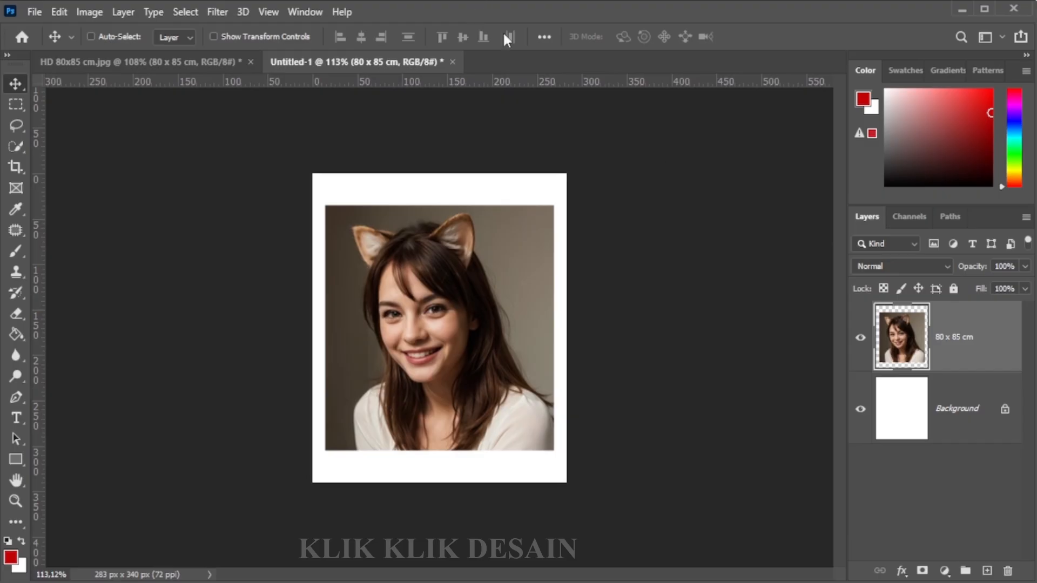
- Try converting the scaled-down portrait layer to a Smart Object, and delete the layer from the new document
{"action": "right_click", "coordinate": [959, 354]}
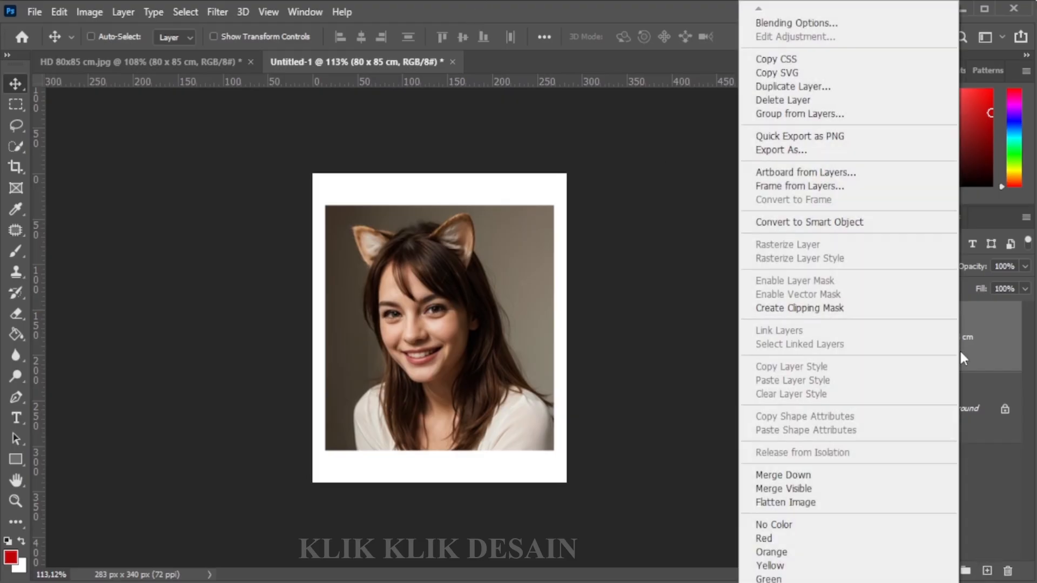
{"action": "left_click", "coordinate": [875, 228]}
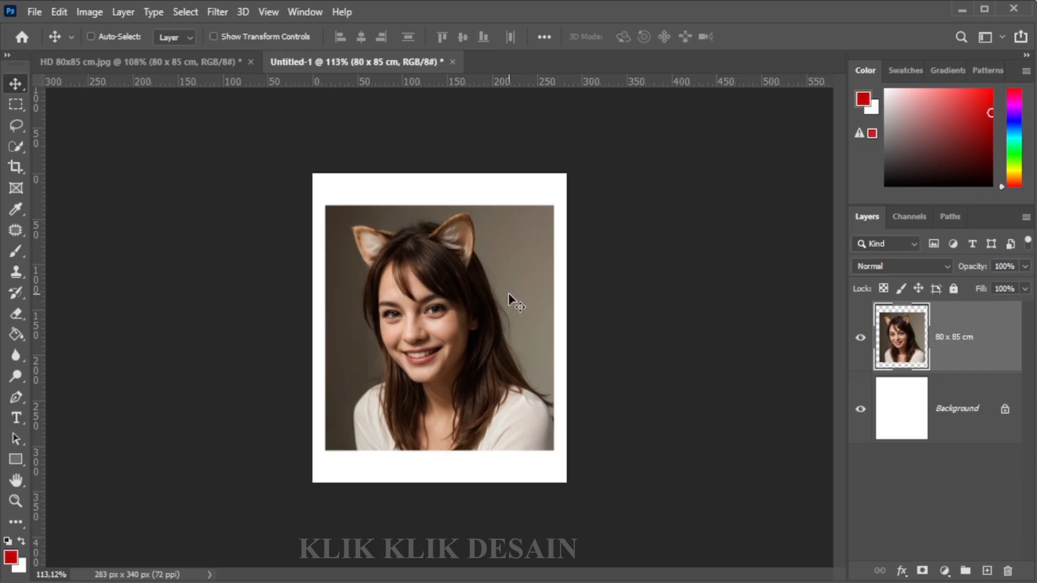
{"action": "key", "text": "Delete"}
- Copy the full-size 80 x 85 cm layer from HD 80x85 cm.jpg into the empty 10 x 12 cm document
{"action": "left_click", "coordinate": [156, 62]}
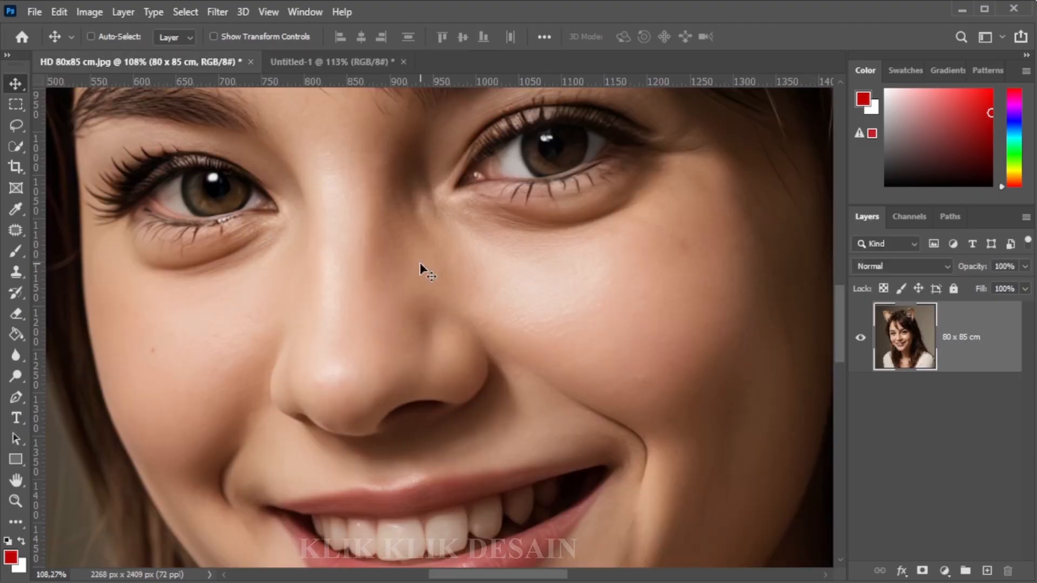
{"action": "left_click_drag", "start_coordinate": [420, 263], "coordinate": [322, 65]}
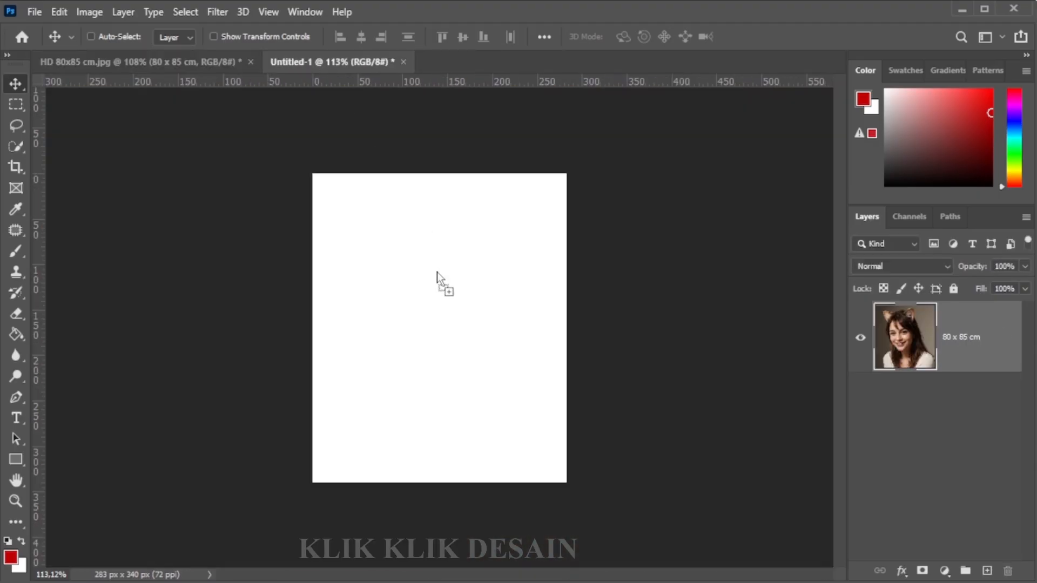
{"action": "left_click_drag", "start_coordinate": [437, 271], "coordinate": [463, 398]}
- Reposition the full-size 80 x 85 cm layer at 102.99% scale over the canvas and convert it to a Smart Object
{"action": "scroll", "coordinate": [451, 393], "scroll_direction": "down", "scroll_amount": 10}
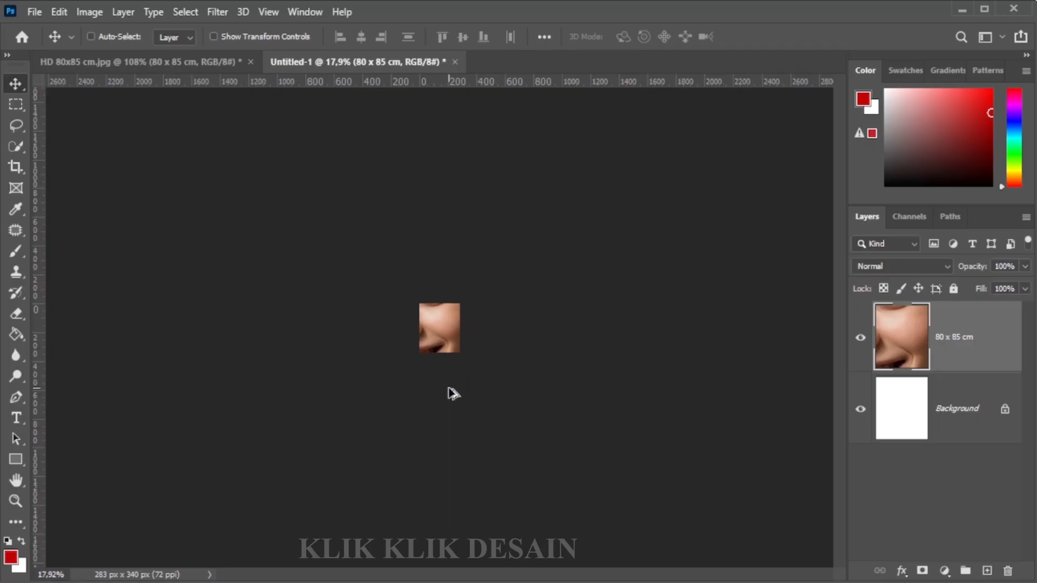
{"action": "scroll", "coordinate": [450, 393], "scroll_direction": "up", "scroll_amount": 2}
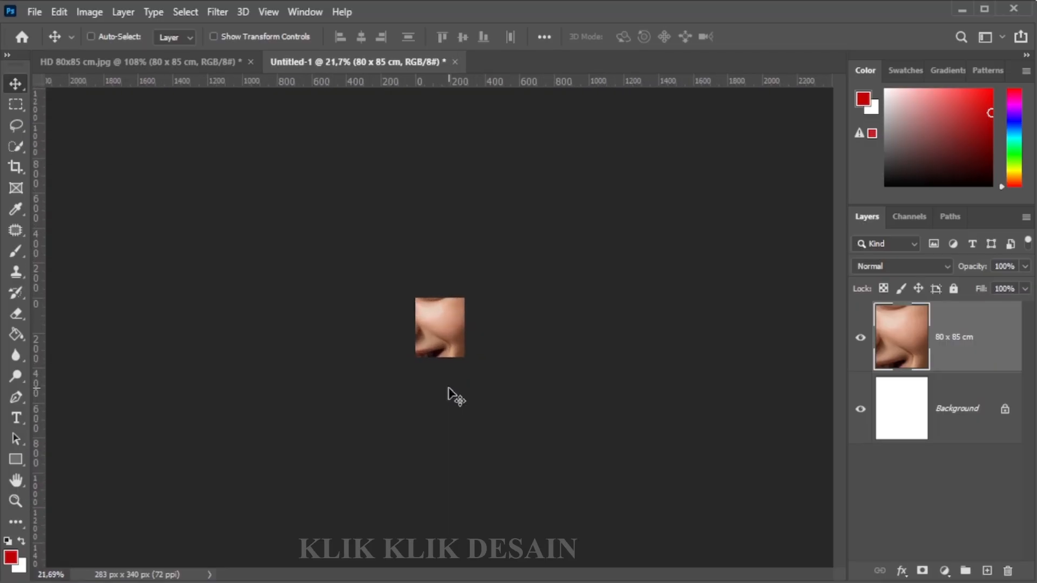
{"action": "key", "text": "ctrl+t"}
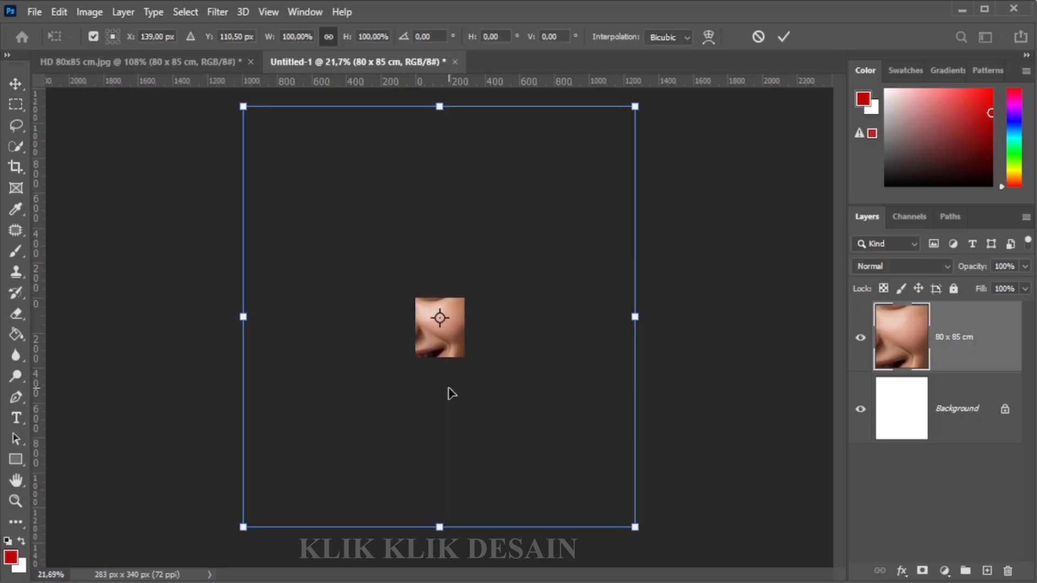
{"action": "left_click_drag", "start_coordinate": [455, 327], "coordinate": [471, 366]}
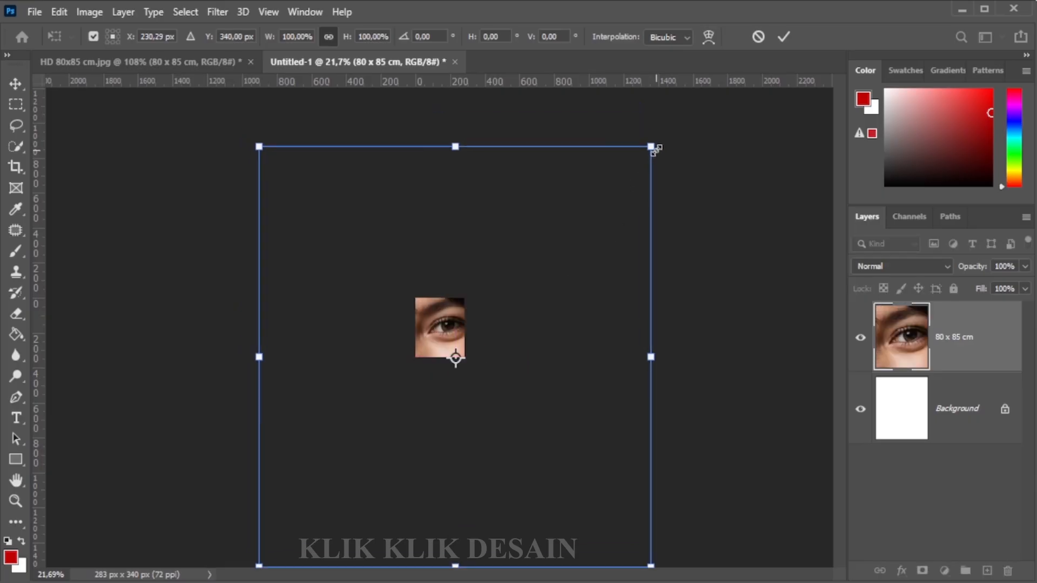
{"action": "left_click_drag", "start_coordinate": [655, 149], "coordinate": [683, 164]}
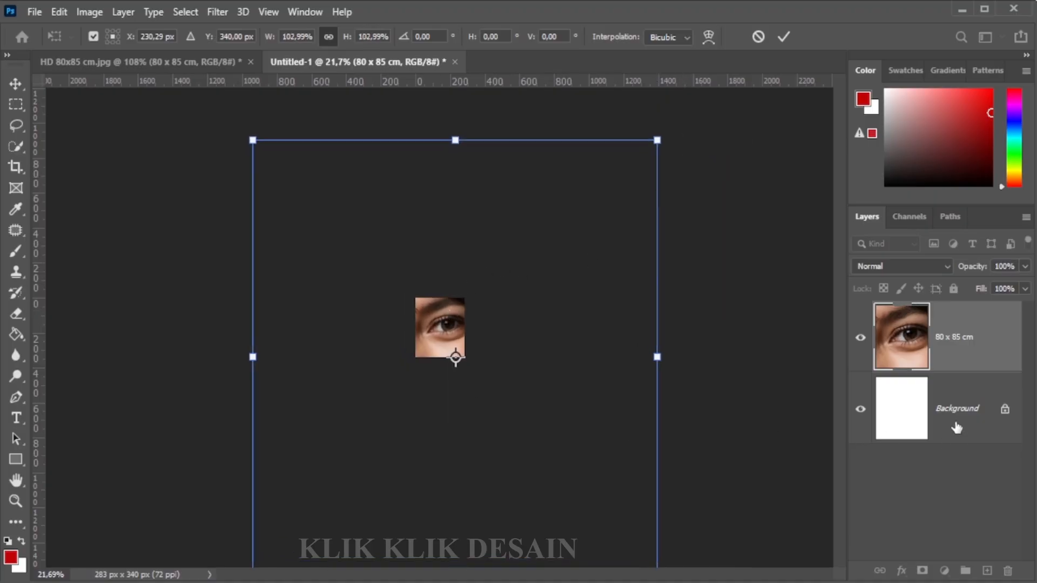
{"action": "key", "text": "Return"}
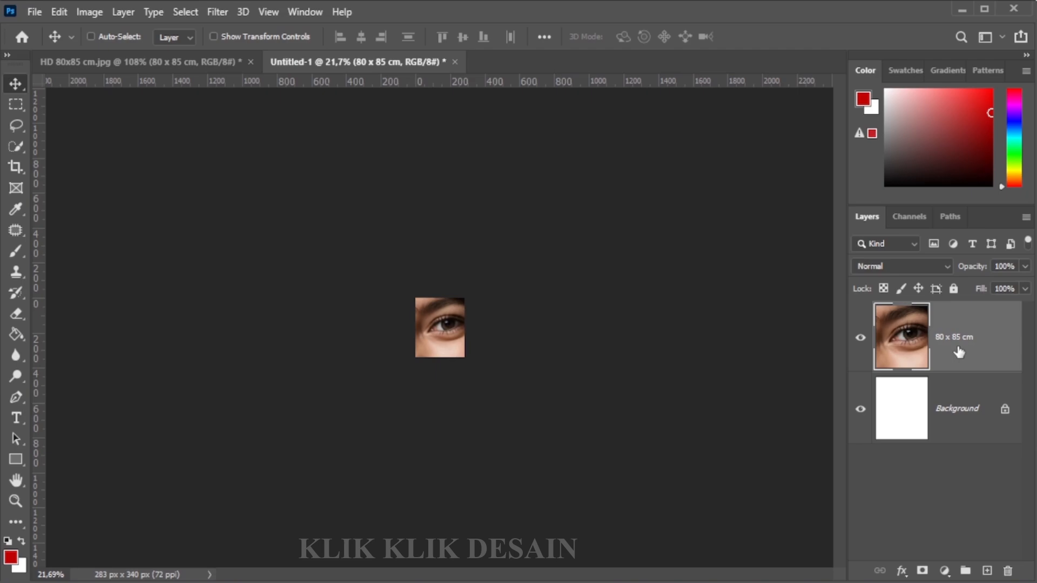
{"action": "right_click", "coordinate": [958, 352]}
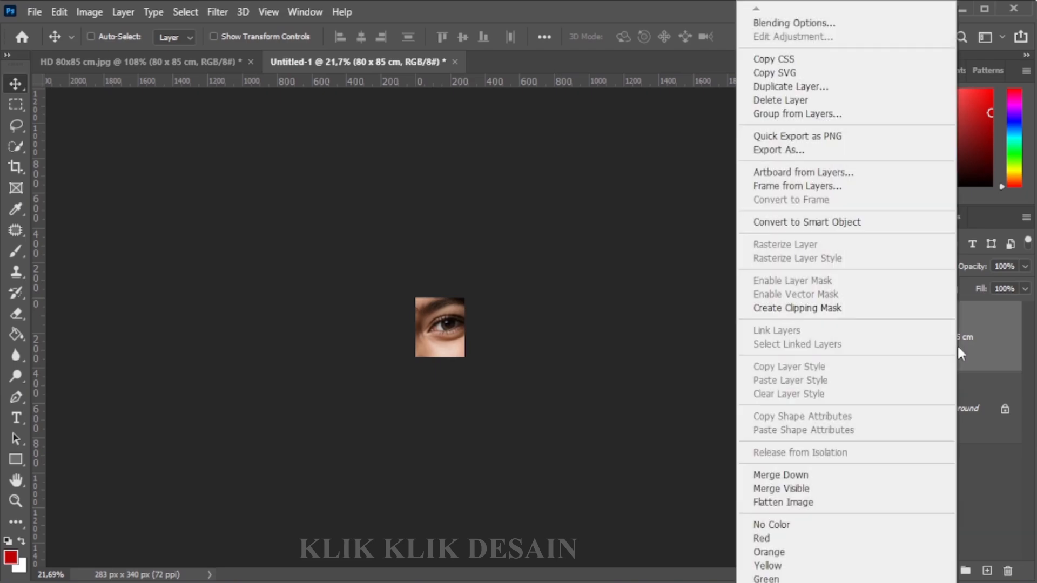
{"action": "left_click", "coordinate": [855, 227]}
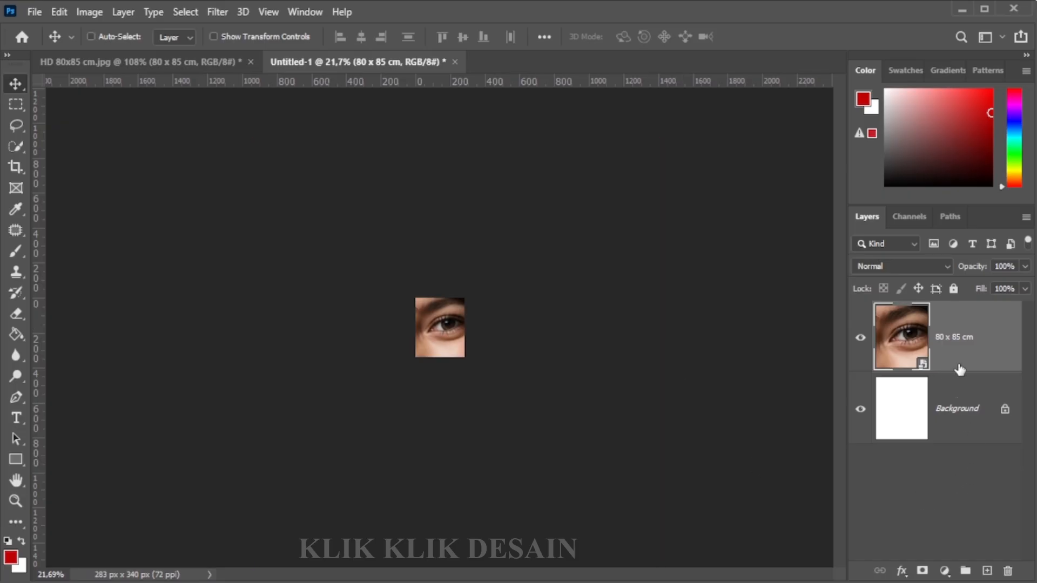
- Scale the Smart Object portrait down proportionally to fit inside the canvas with narrow side margins, and centre it
{"action": "key", "text": "ctrl+t"}
{"action": "left_click_drag", "start_coordinate": [657, 140], "coordinate": [480, 337]}
{"action": "scroll", "coordinate": [472, 341], "scroll_direction": "up", "scroll_amount": 15}
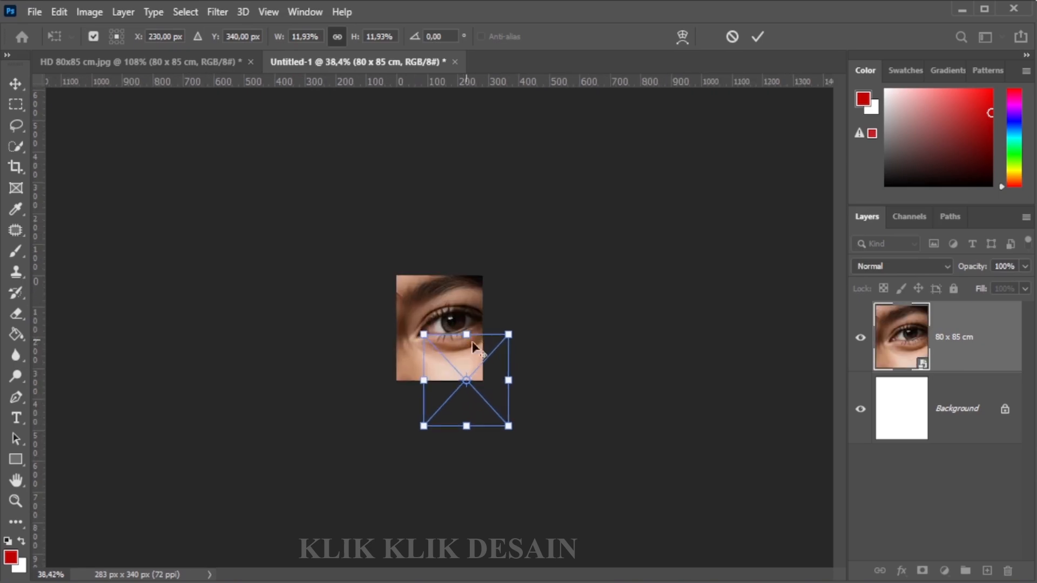
{"action": "left_click_drag", "start_coordinate": [506, 378], "coordinate": [452, 275]}
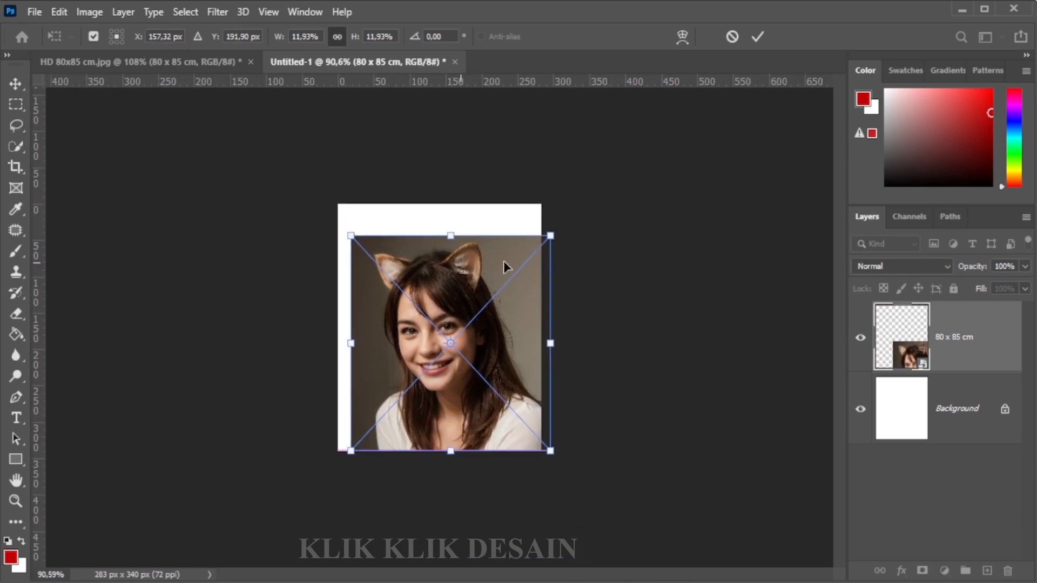
{"action": "left_click_drag", "start_coordinate": [554, 238], "coordinate": [540, 245]}
{"action": "left_click_drag", "start_coordinate": [523, 316], "coordinate": [510, 304]}
{"action": "key", "text": "Return"}
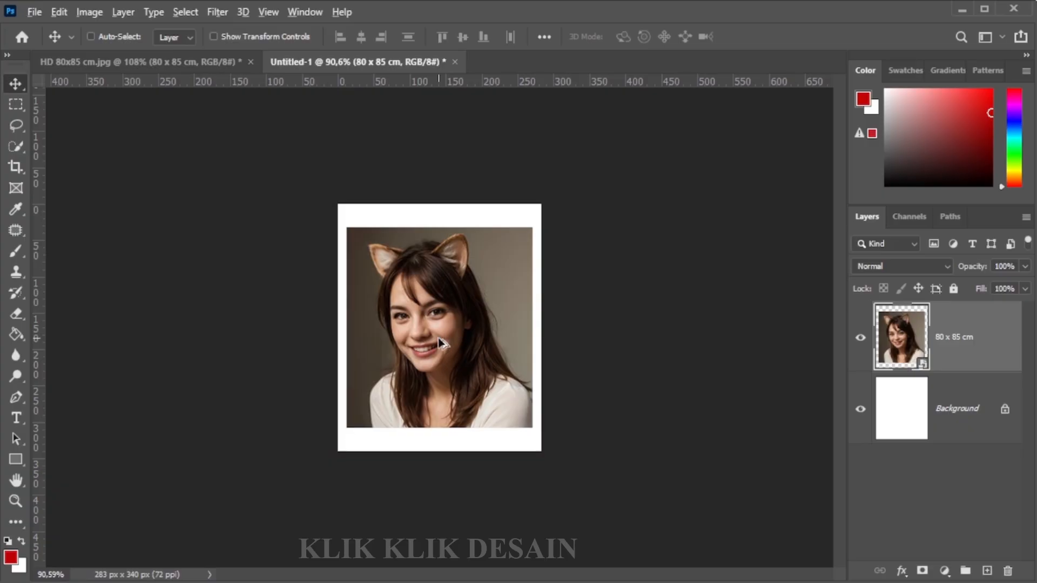
- Inspect the shrunken Smart Object portrait's face up close and check the document's image size
{"action": "scroll", "coordinate": [455, 343], "scroll_direction": "up", "scroll_amount": 6}
{"action": "scroll", "coordinate": [412, 342], "scroll_direction": "up", "scroll_amount": 3}
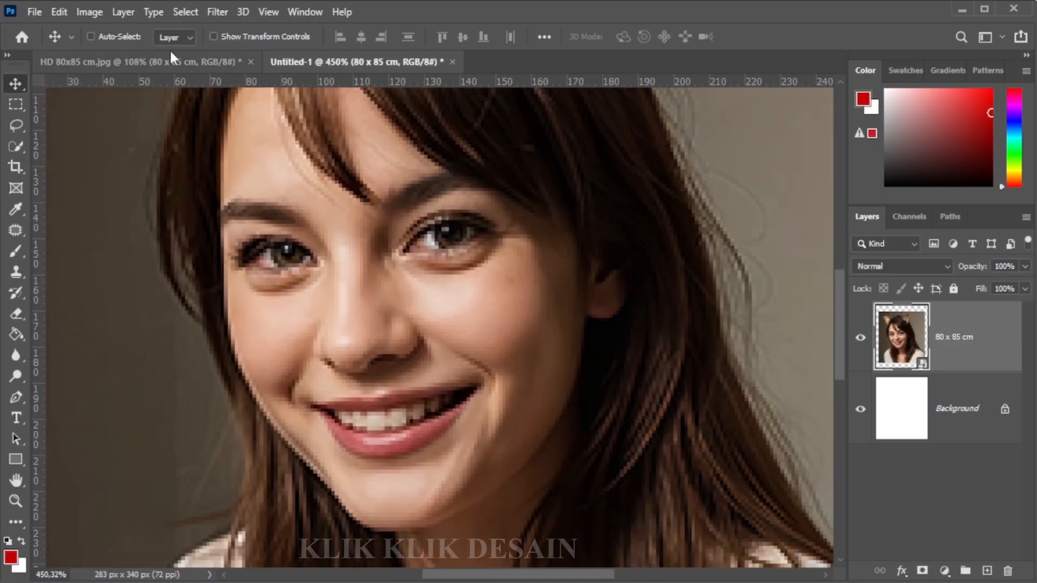
{"action": "left_click", "coordinate": [100, 11]}
{"action": "left_click", "coordinate": [122, 132]}
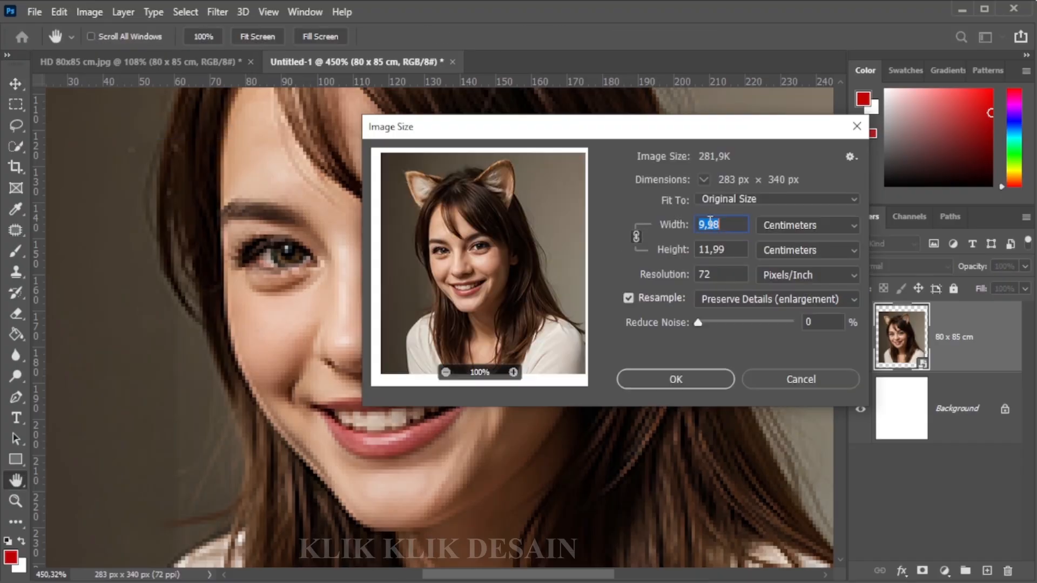
{"action": "left_click", "coordinate": [857, 125]}
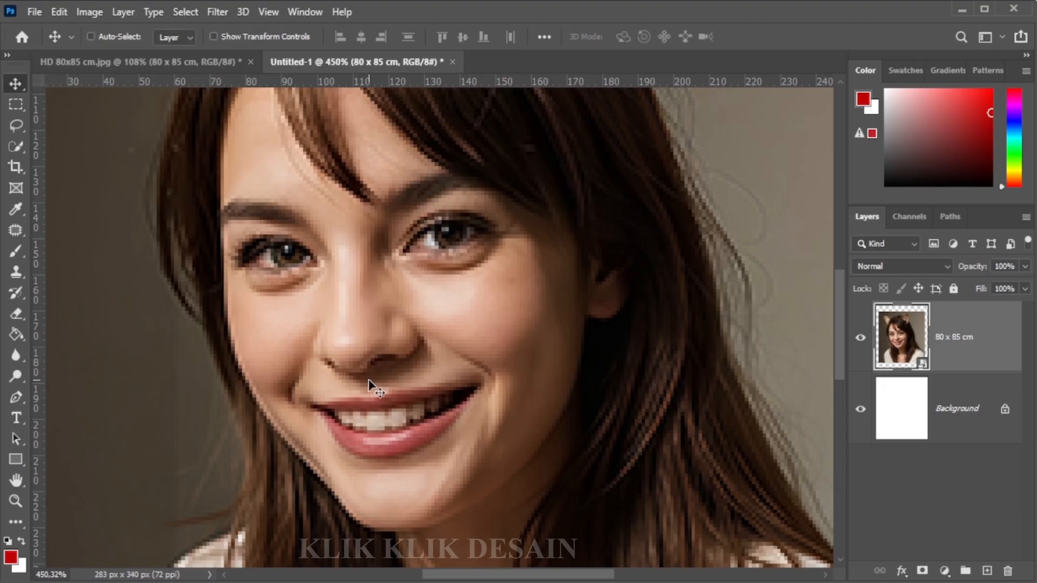
{"action": "scroll", "coordinate": [368, 381], "scroll_direction": "down", "scroll_amount": 3}
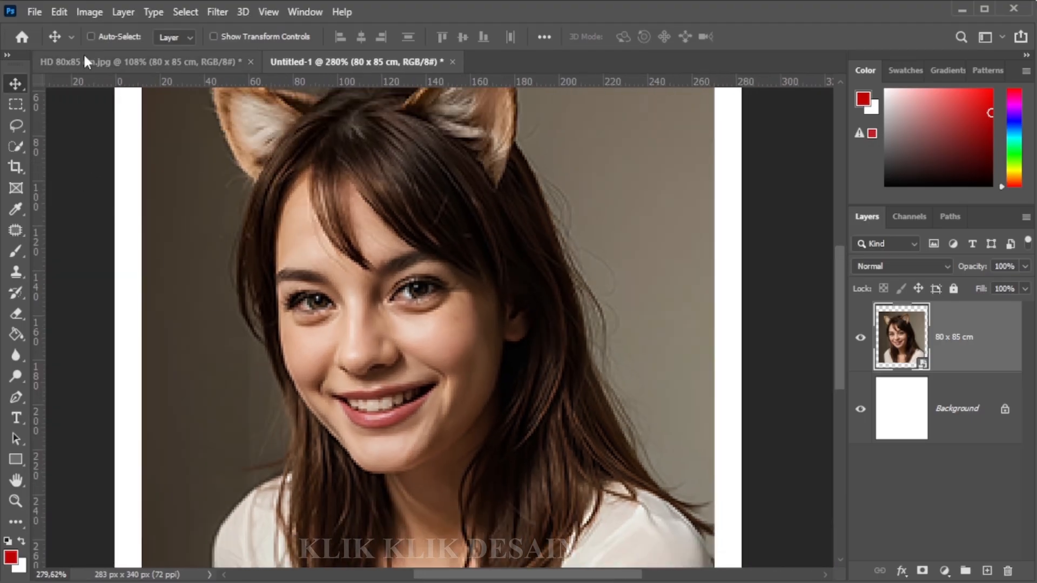
- Enlarge the document to 80 cm wide at 72 pixels/inch, keeping the proportions and the Preserve Details (enlargement) resampling
{"action": "left_click", "coordinate": [87, 11]}
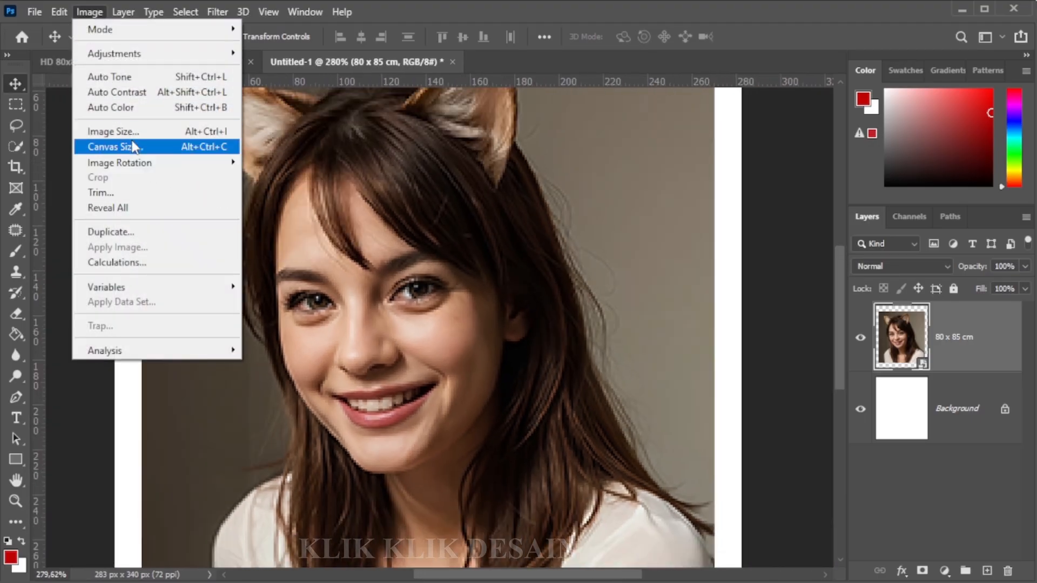
{"action": "left_click", "coordinate": [137, 134]}
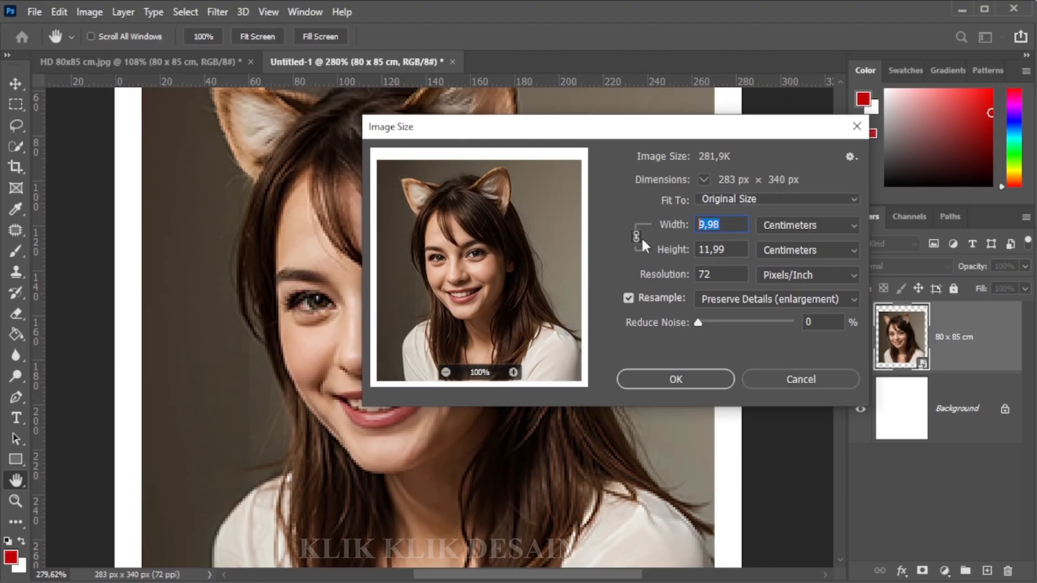
{"action": "type", "text": "80"}
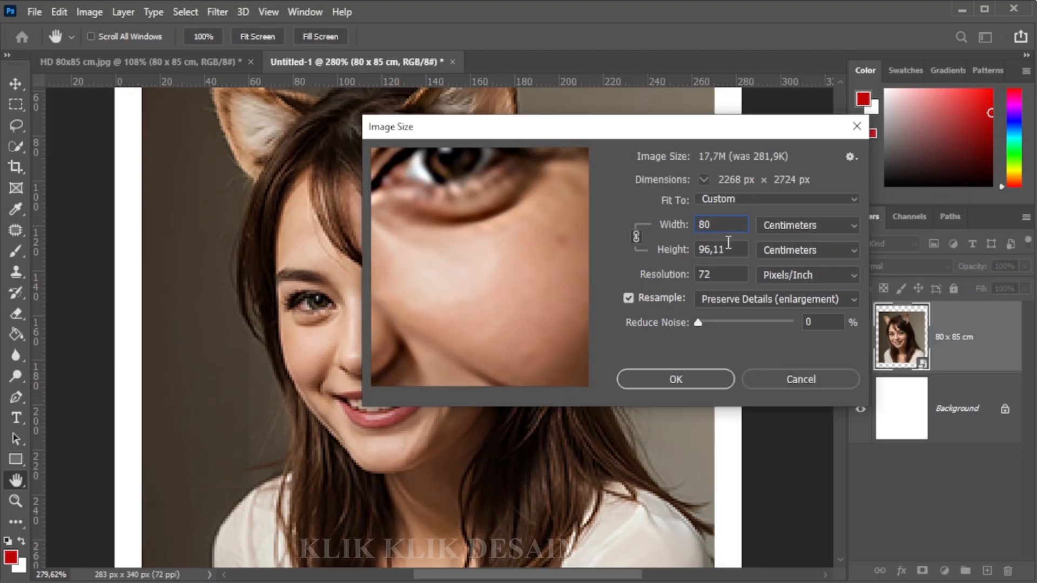
{"action": "left_click", "coordinate": [727, 277]}
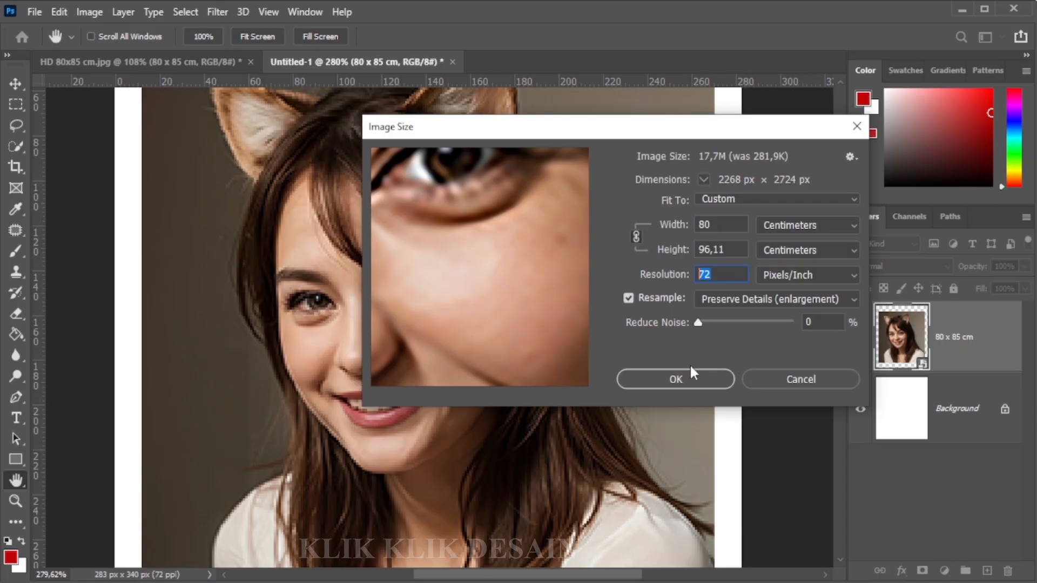
{"action": "left_click", "coordinate": [675, 378]}
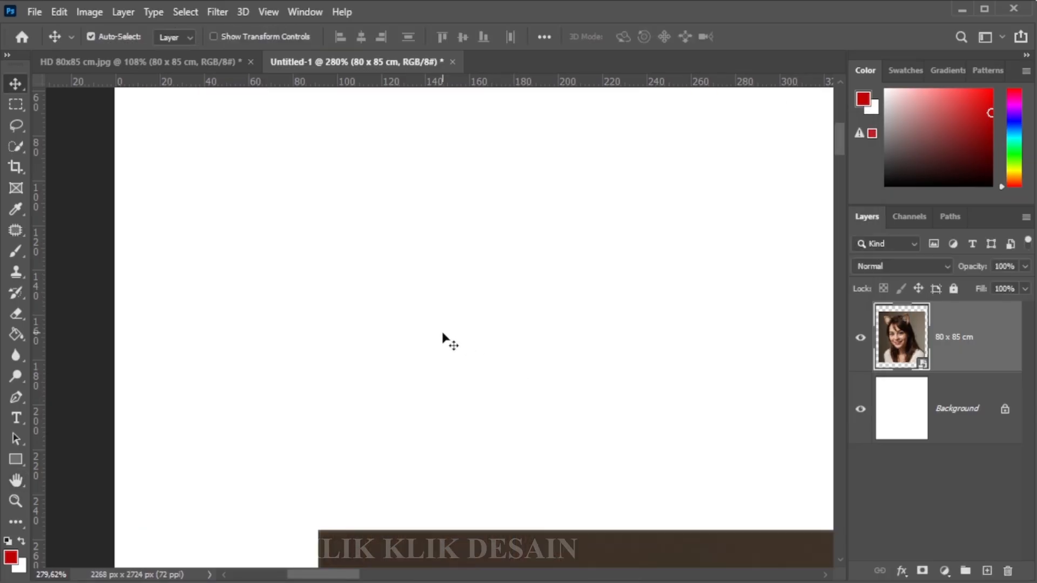
- Compare the enlarged Smart Object portrait's face with the same area in the original HD 80x85 cm.jpg
{"action": "key", "text": "ctrl+0"}
{"action": "scroll", "coordinate": [414, 343], "scroll_direction": "up", "scroll_amount": 2}
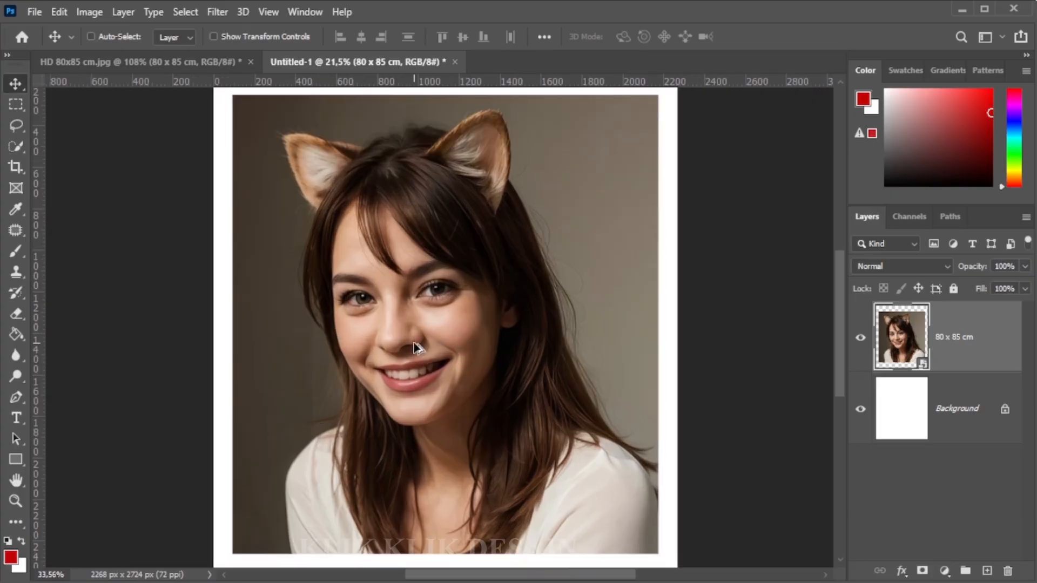
{"action": "scroll", "coordinate": [414, 345], "scroll_direction": "up", "scroll_amount": 6}
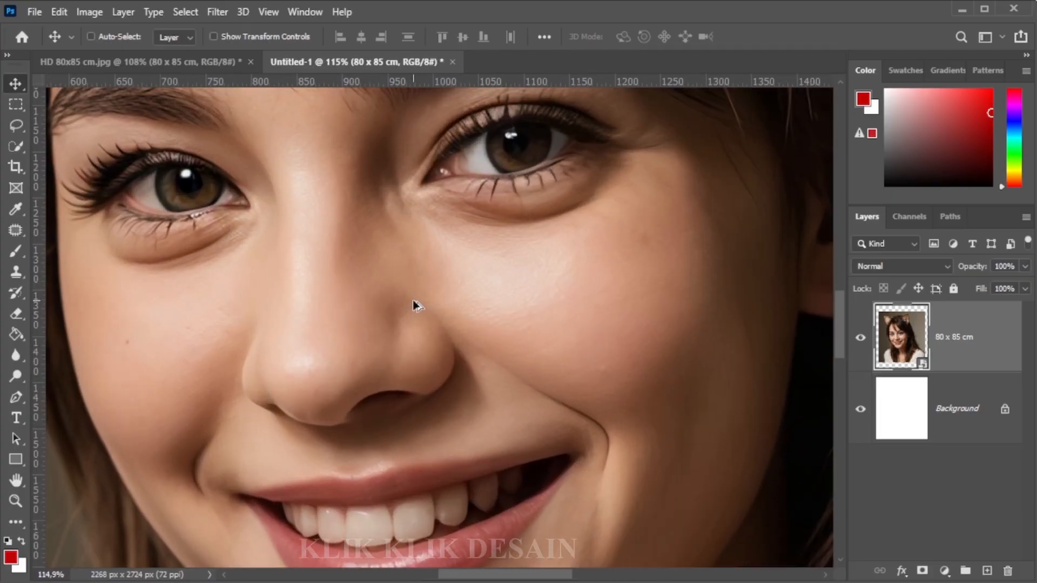
{"action": "left_click", "coordinate": [151, 59]}
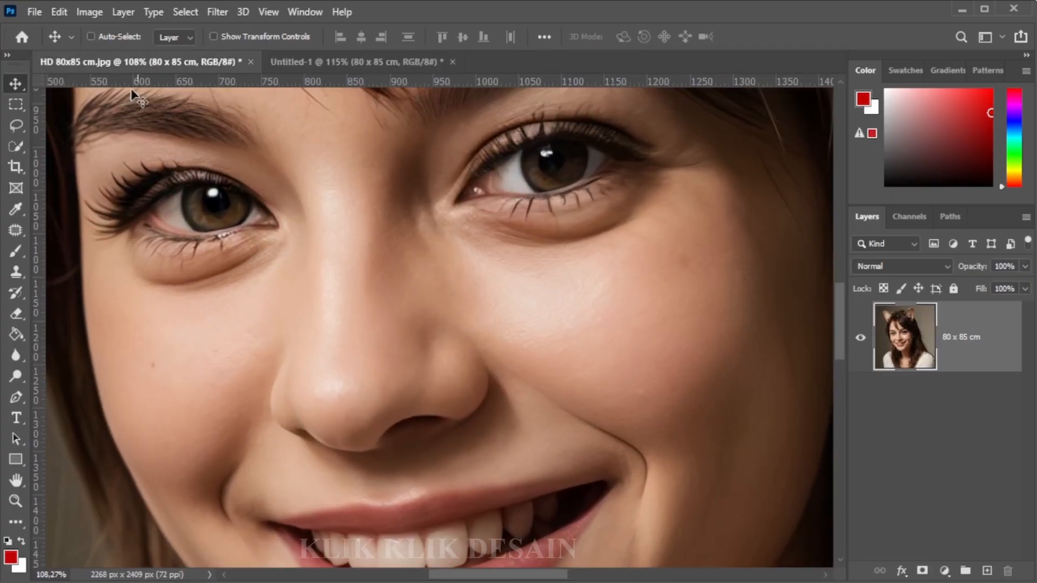
{"action": "left_click", "coordinate": [307, 66]}
{"action": "left_click", "coordinate": [209, 62]}
{"action": "left_click", "coordinate": [317, 67]}
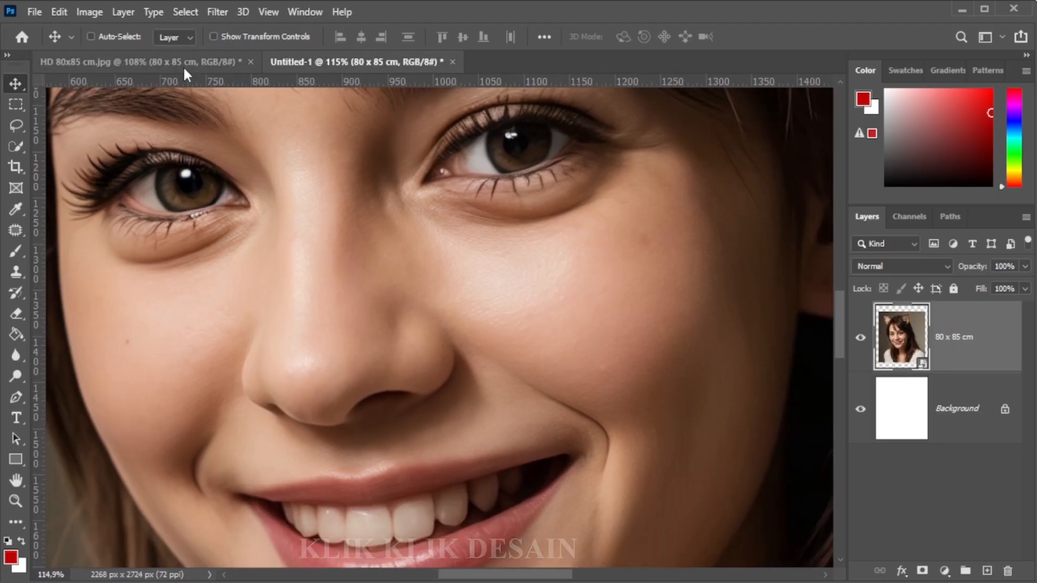
{"action": "left_click", "coordinate": [183, 66]}
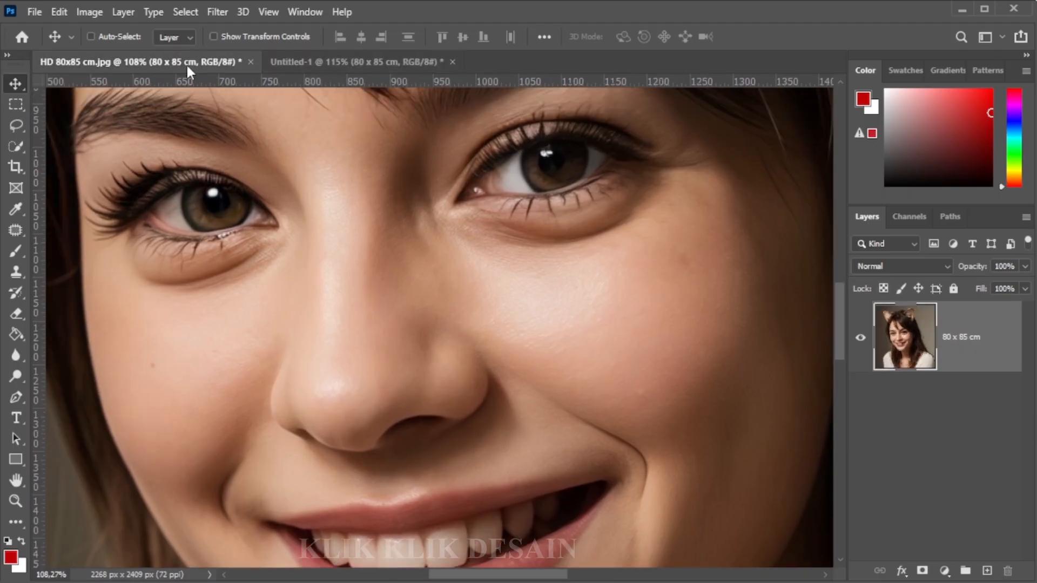
{"action": "left_click", "coordinate": [316, 67]}
- Examine the enlarged portrait's eye, skin and hair detail at several magnifications and check it against the original file
{"action": "scroll", "coordinate": [470, 385], "scroll_direction": "down", "scroll_amount": 10}
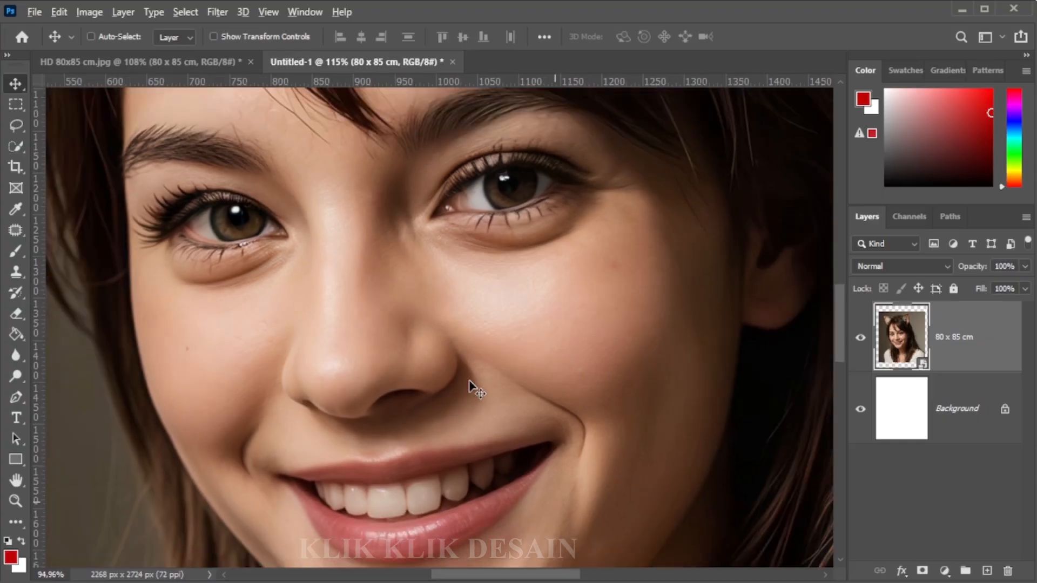
{"action": "scroll", "coordinate": [476, 351], "scroll_direction": "up", "scroll_amount": 3}
{"action": "scroll", "coordinate": [476, 353], "scroll_direction": "up", "scroll_amount": 1}
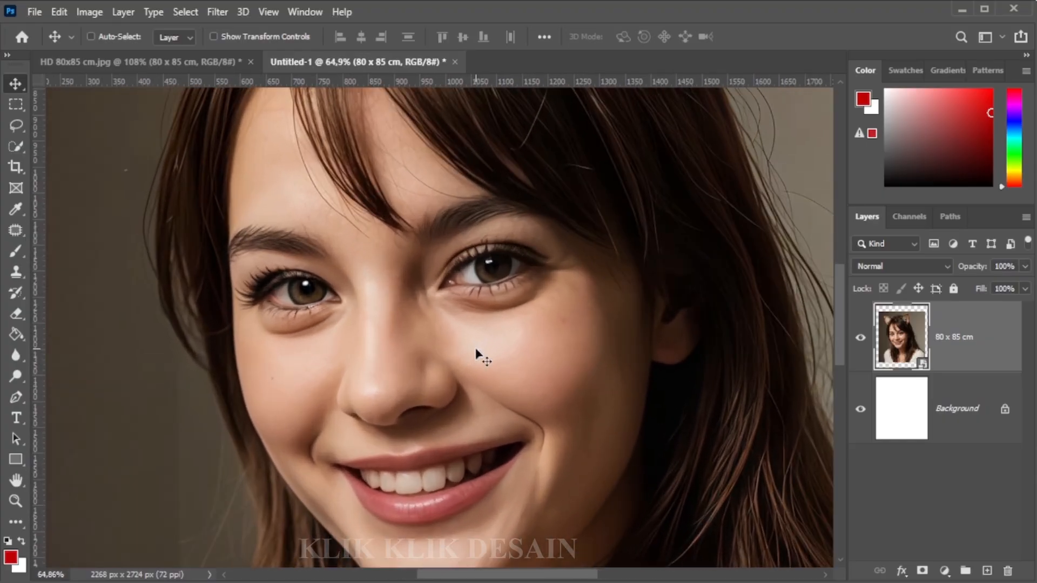
{"action": "scroll", "coordinate": [476, 354], "scroll_direction": "up", "scroll_amount": 10}
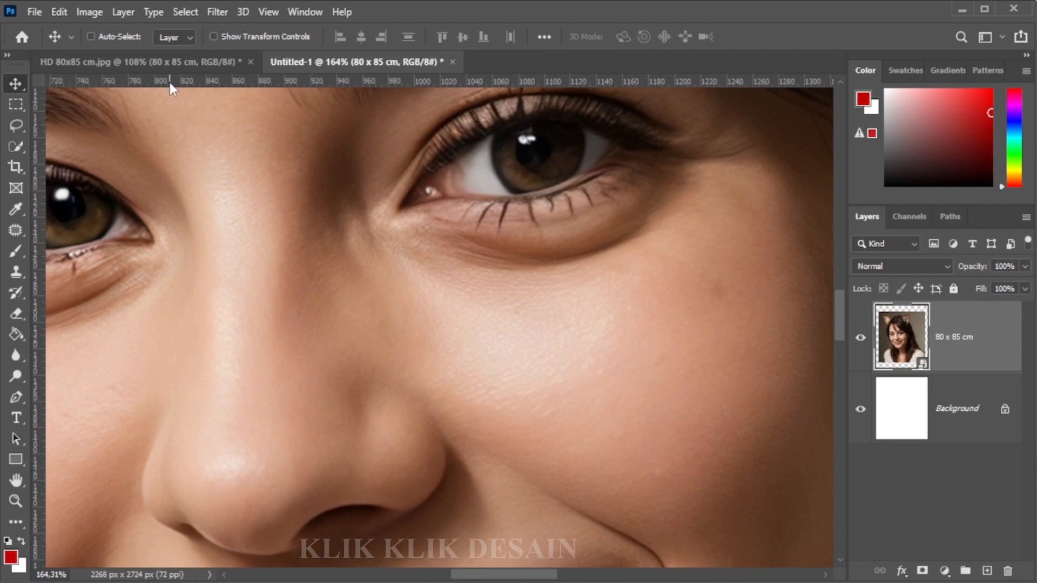
{"action": "key", "text": "ctrl+Tab"}
{"action": "left_click", "coordinate": [367, 57]}
{"action": "scroll", "coordinate": [470, 246], "scroll_direction": "down", "scroll_amount": 5}
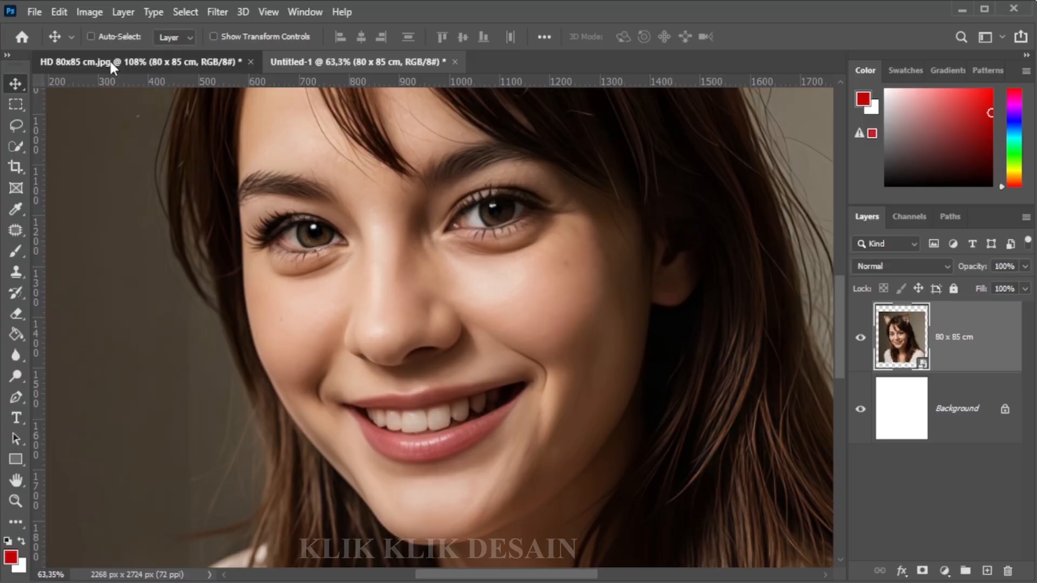
{"action": "left_click", "coordinate": [111, 62]}
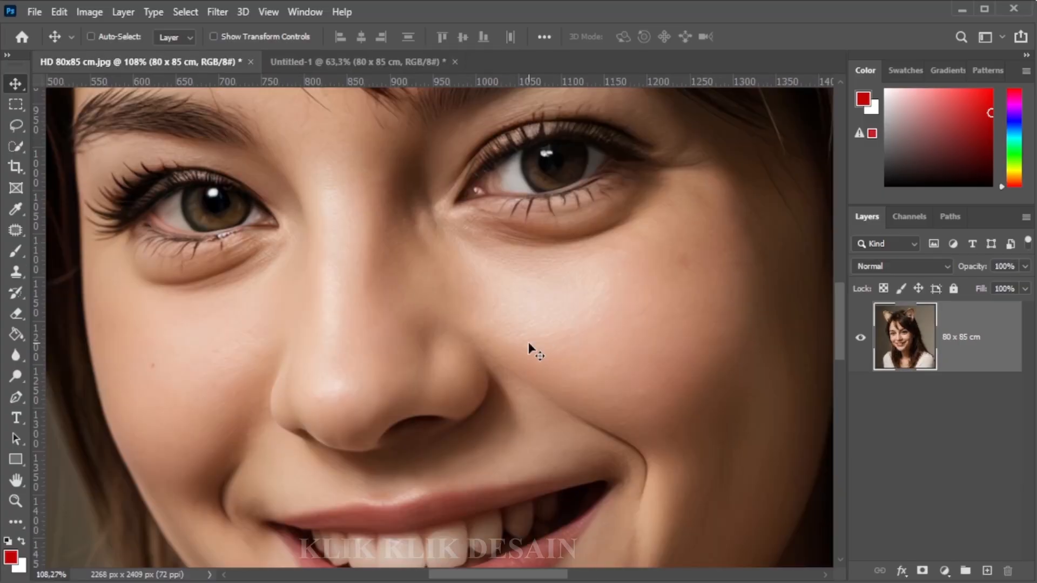
{"action": "left_click", "coordinate": [379, 64]}
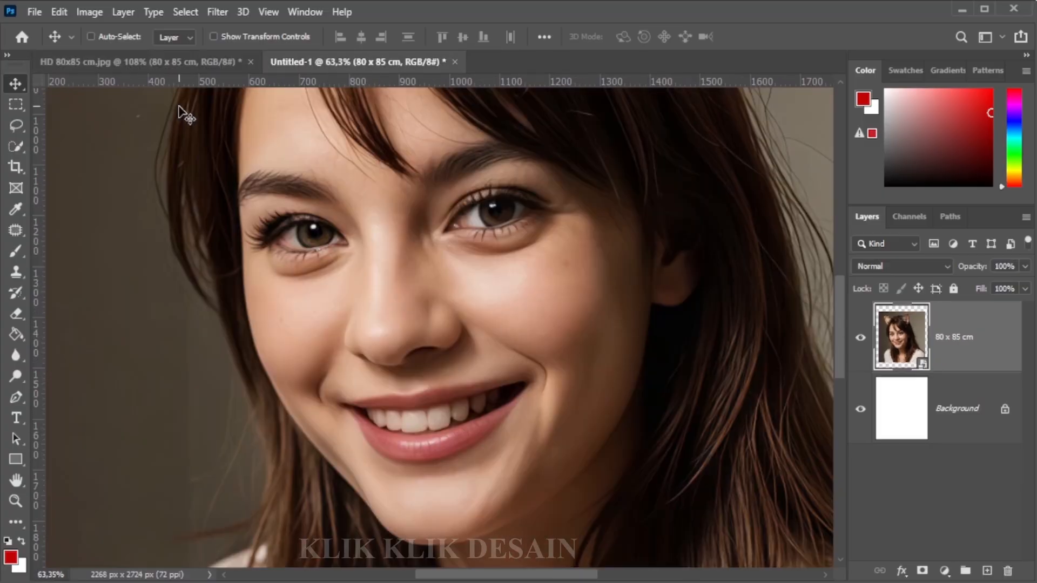
{"action": "left_click", "coordinate": [163, 63]}
{"action": "left_click", "coordinate": [354, 66]}
- Try squashing the portrait non-proportionally with Free Transform to about 84% width and 18% height, and undo the distortion
{"action": "scroll", "coordinate": [521, 332], "scroll_direction": "down", "scroll_amount": 5}
{"action": "scroll", "coordinate": [426, 351], "scroll_direction": "up", "scroll_amount": 3}
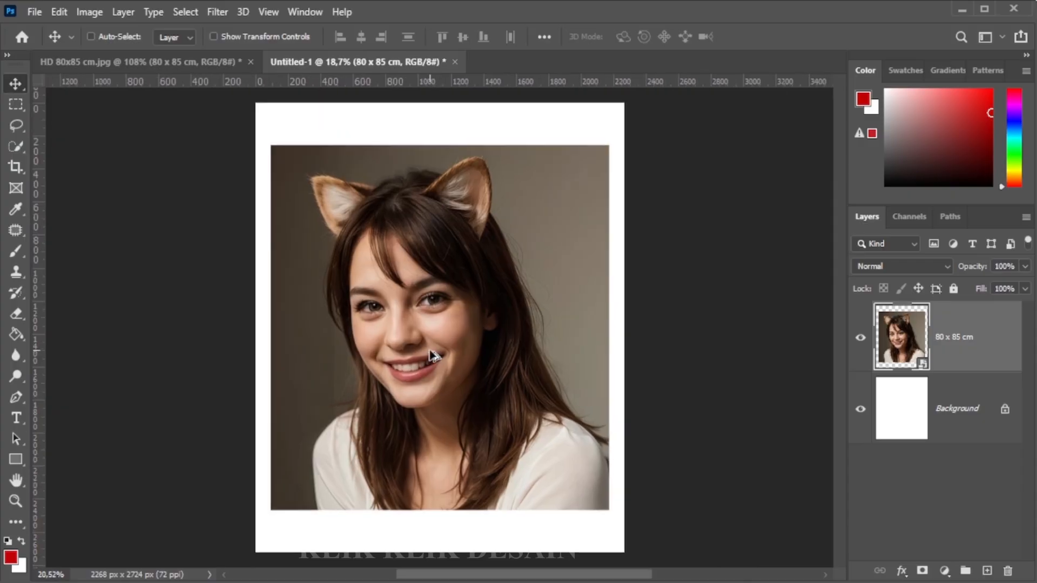
{"action": "scroll", "coordinate": [495, 421], "scroll_direction": "down", "scroll_amount": 3}
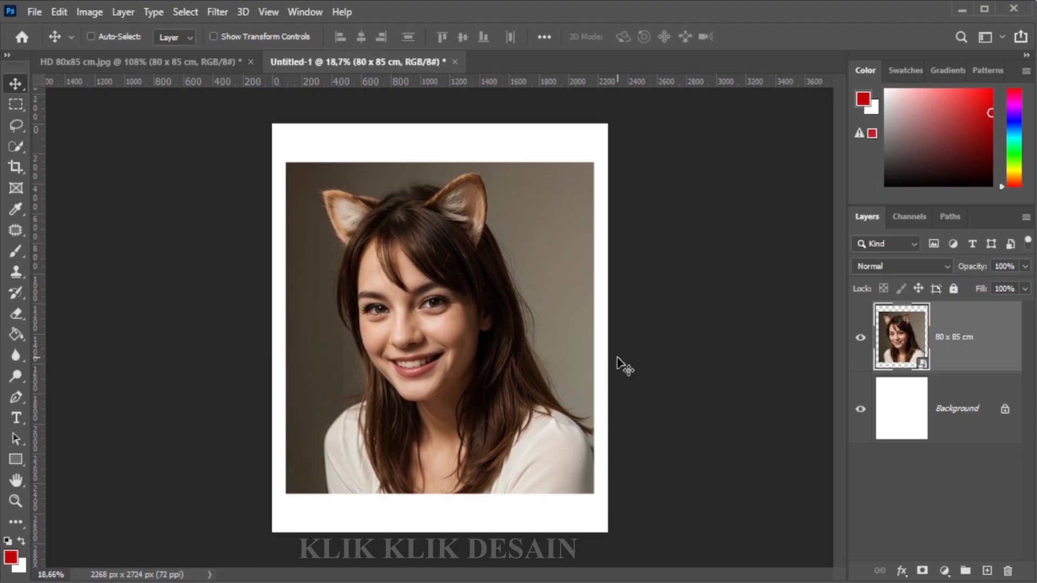
{"action": "key", "text": "ctrl"}
{"action": "key", "text": "ctrl+t"}
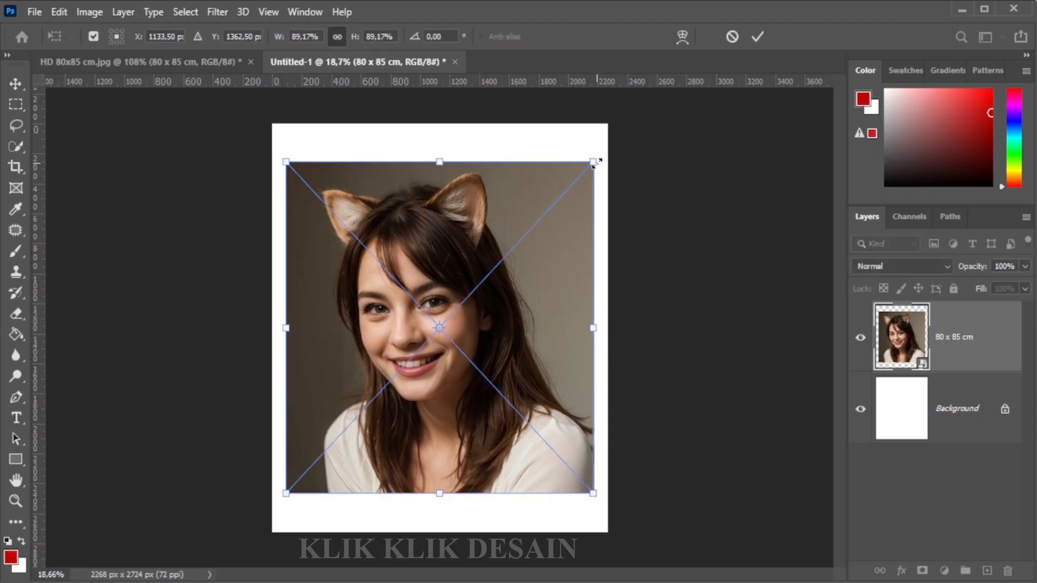
{"action": "left_click_drag", "start_coordinate": [595, 162], "coordinate": [532, 322]}
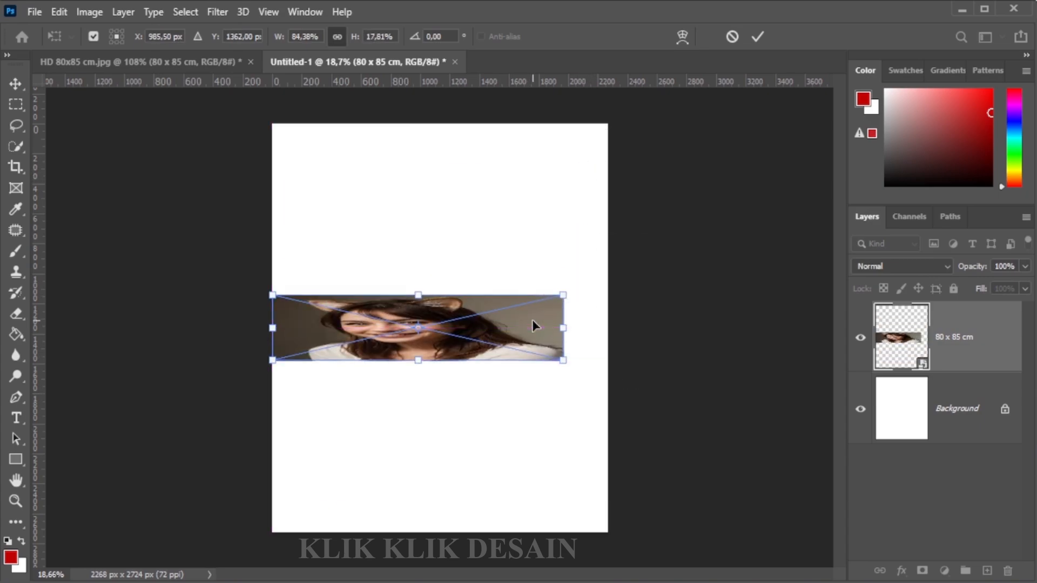
{"action": "key", "text": "ctrl+z"}
{"action": "key", "text": "ctrl+z"}
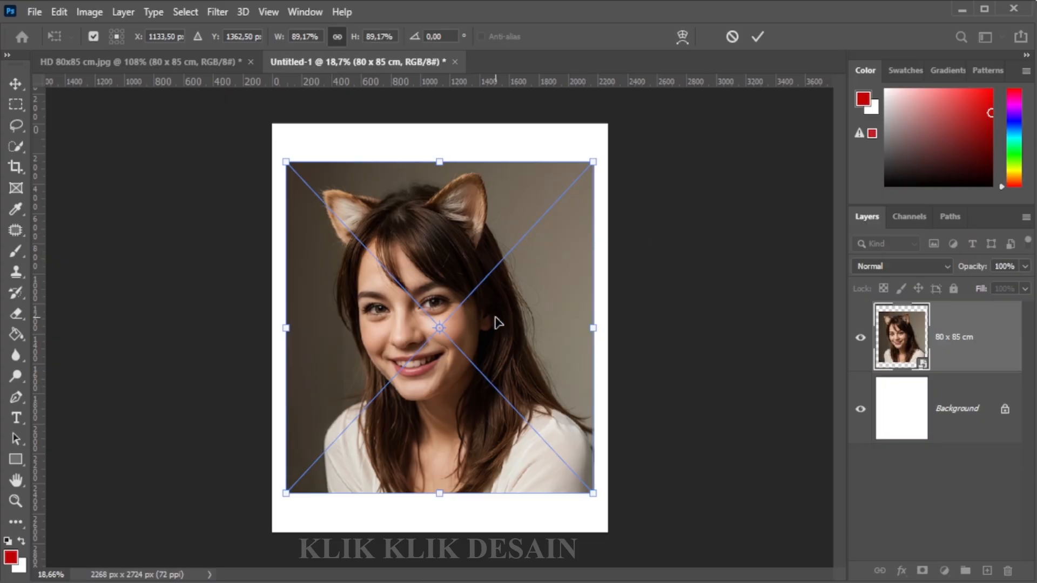
- Try narrowing the portrait to about 67% width while keeping its height, and undo the change and its repositioning
{"action": "left_click_drag", "start_coordinate": [594, 333], "coordinate": [506, 330]}
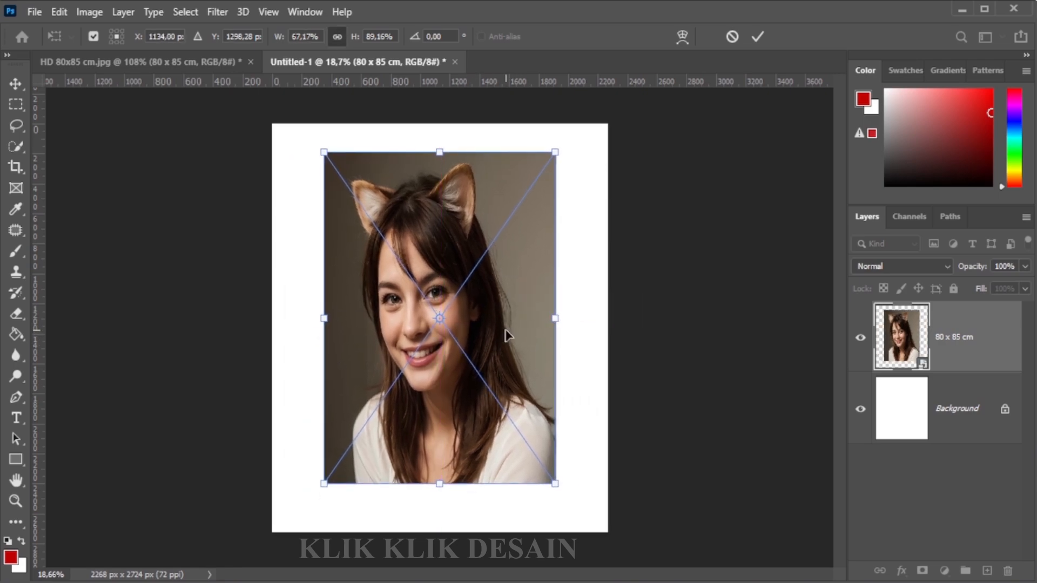
{"action": "left_click_drag", "start_coordinate": [505, 330], "coordinate": [486, 347]}
{"action": "key", "text": "ctrl+z"}
{"action": "key", "text": "ctrl+z"}
{"action": "key", "text": "ctrl+z"}
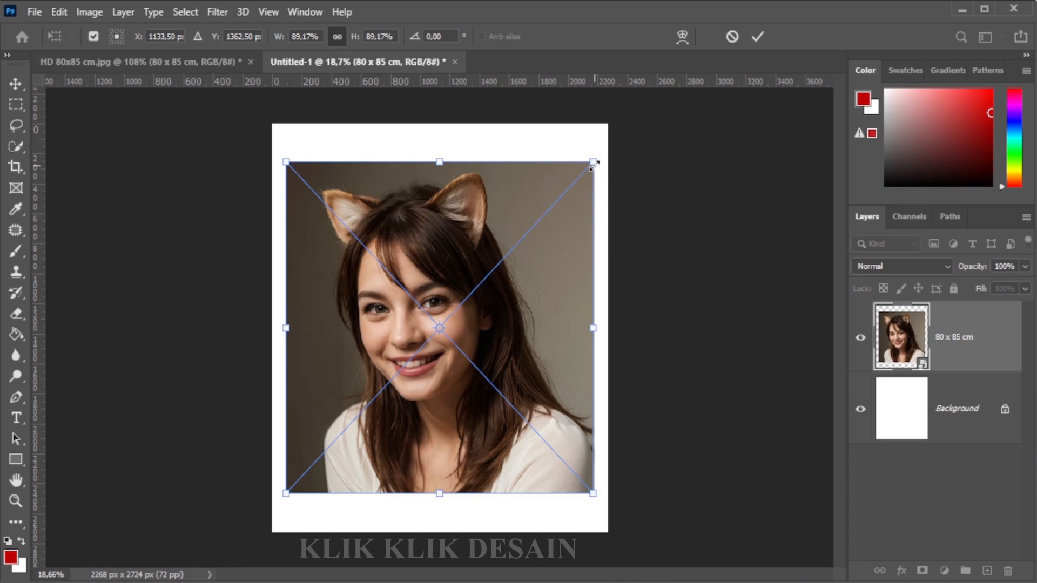
- Scale the portrait proportionally about its centre to 85.79% and apply the transform
{"action": "mouse_move", "coordinate": [594, 163]}
{"action": "left_mouse_down"}
{"action": "mouse_move", "coordinate": [465, 281]}
{"action": "mouse_move", "coordinate": [542, 193]}
{"action": "mouse_move", "coordinate": [456, 274]}
{"action": "mouse_move", "coordinate": [598, 141]}
{"action": "mouse_move", "coordinate": [507, 266]}
{"action": "mouse_move", "coordinate": [648, 135]}
{"action": "mouse_move", "coordinate": [517, 247]}
{"action": "mouse_move", "coordinate": [605, 166]}
{"action": "mouse_move", "coordinate": [595, 177]}
{"action": "left_mouse_up"}
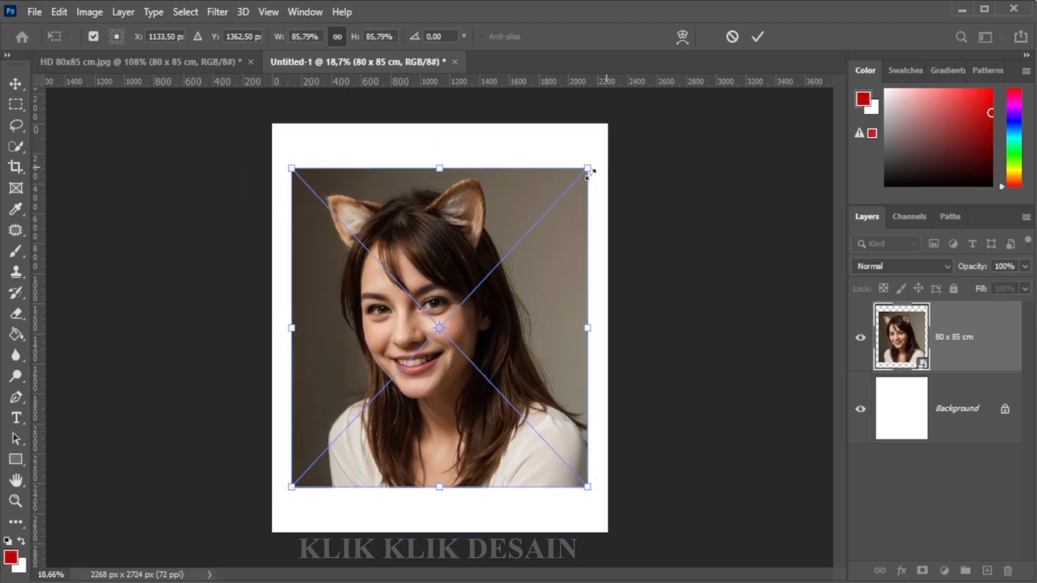
{"action": "key", "text": "Return"}
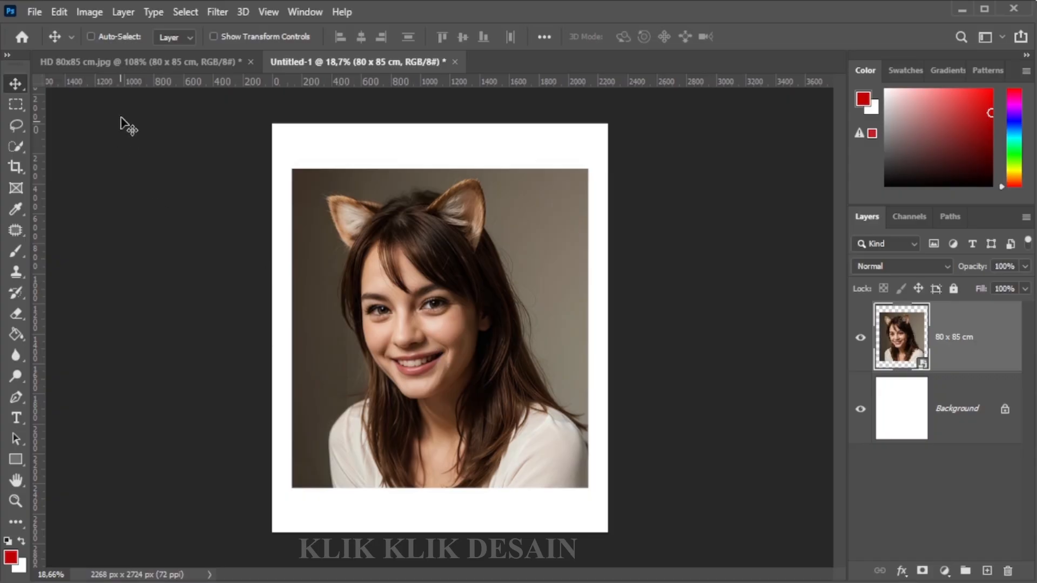
- Look up the Convert to Smart Object option for the 80 x 85 cm layer without applying it
{"action": "left_click", "coordinate": [132, 62]}
{"action": "left_click_drag", "start_coordinate": [377, 80], "coordinate": [476, 312]}
{"action": "right_click", "coordinate": [940, 340]}
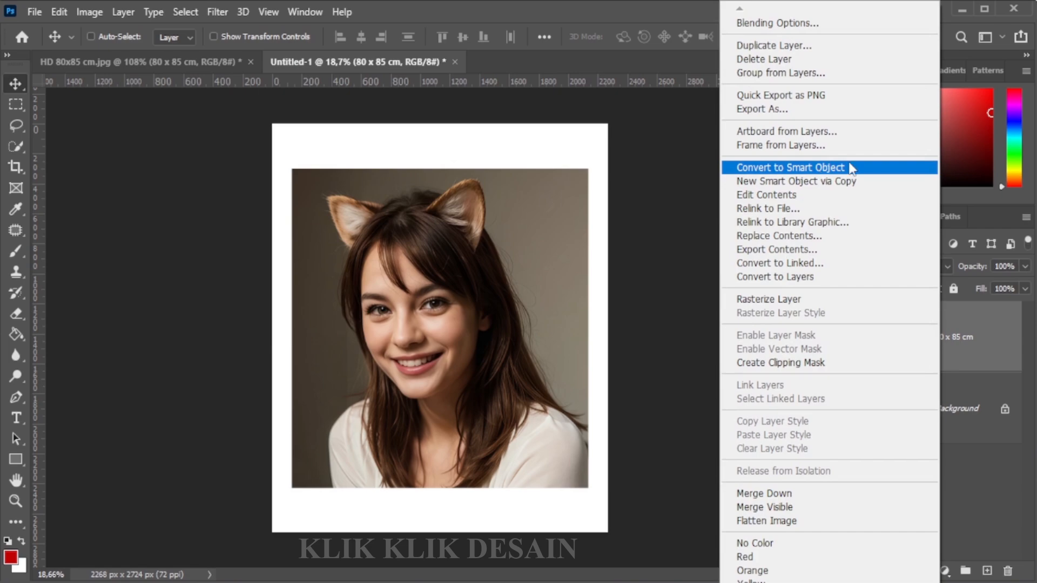
{"action": "left_click", "coordinate": [657, 174]}
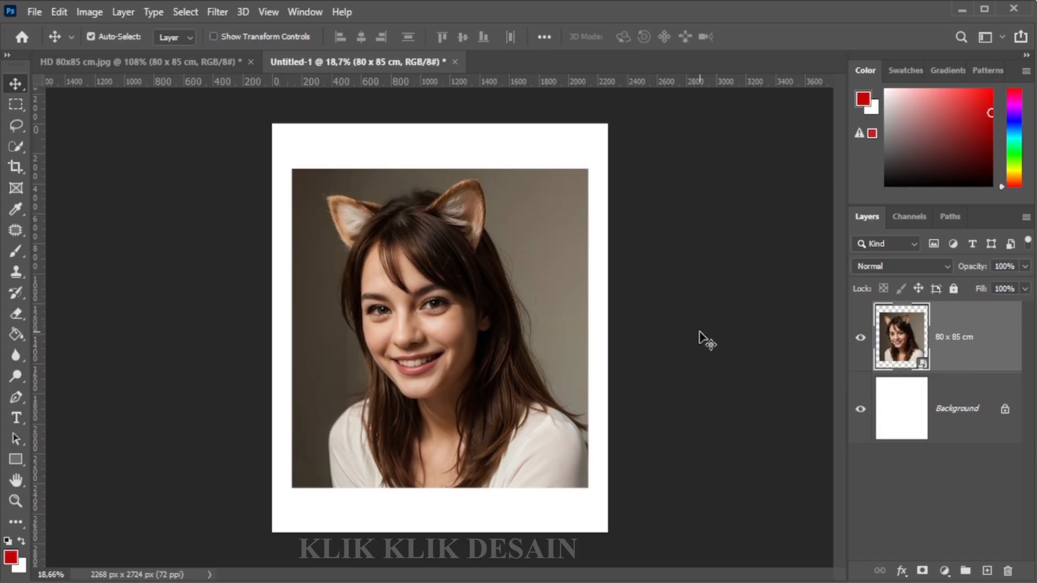
- Shrink the Smart Object portrait proportionally about its centre to 4.20% and check its pixels up close
{"action": "key", "text": "ctrl+t"}
{"action": "left_click_drag", "start_coordinate": [588, 169], "coordinate": [456, 322]}
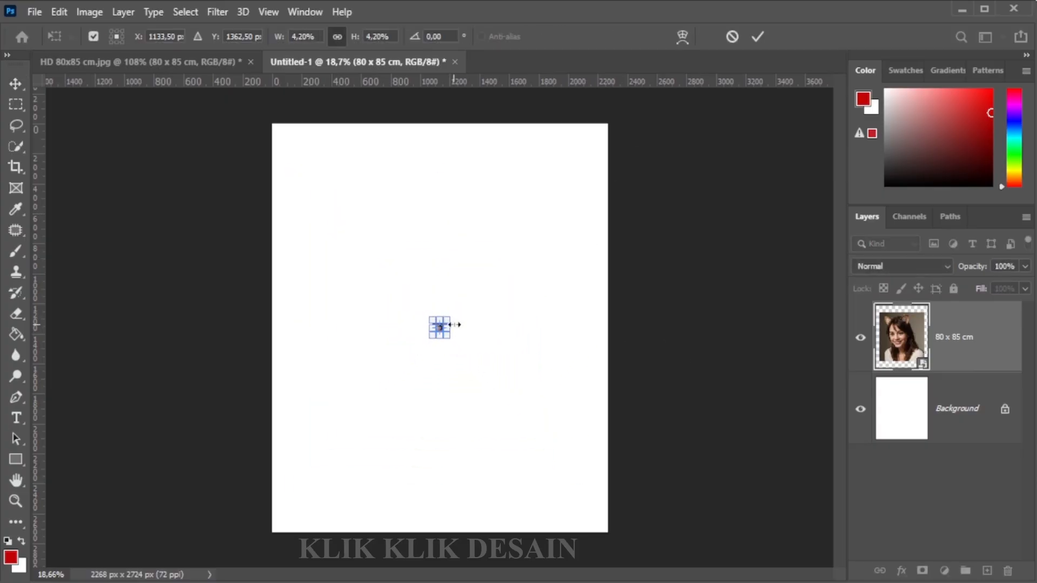
{"action": "key", "text": "Return"}
{"action": "scroll", "coordinate": [421, 335], "scroll_direction": "up", "scroll_amount": 15}
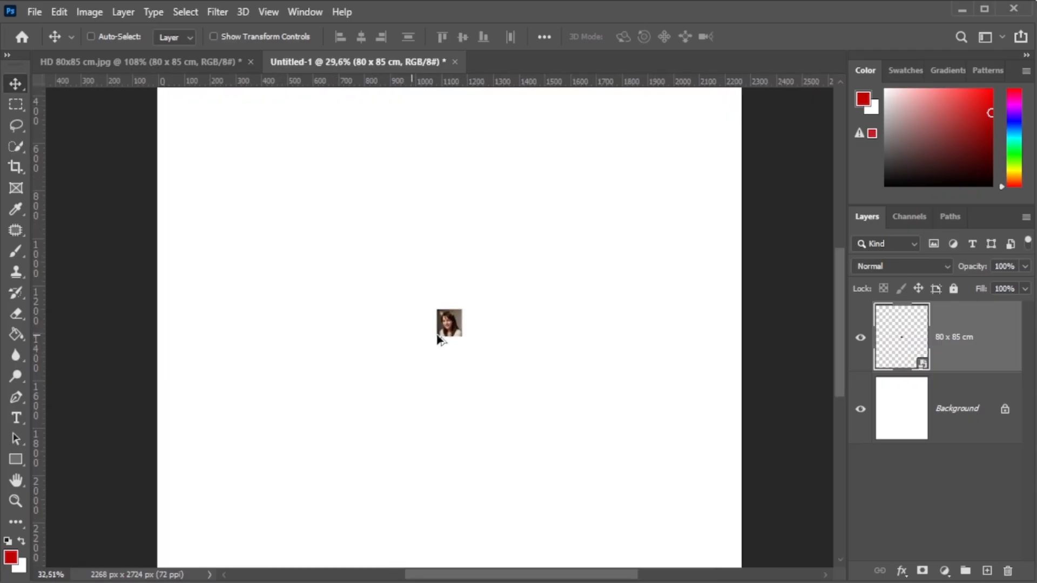
{"action": "scroll", "coordinate": [439, 342], "scroll_direction": "up", "scroll_amount": 5}
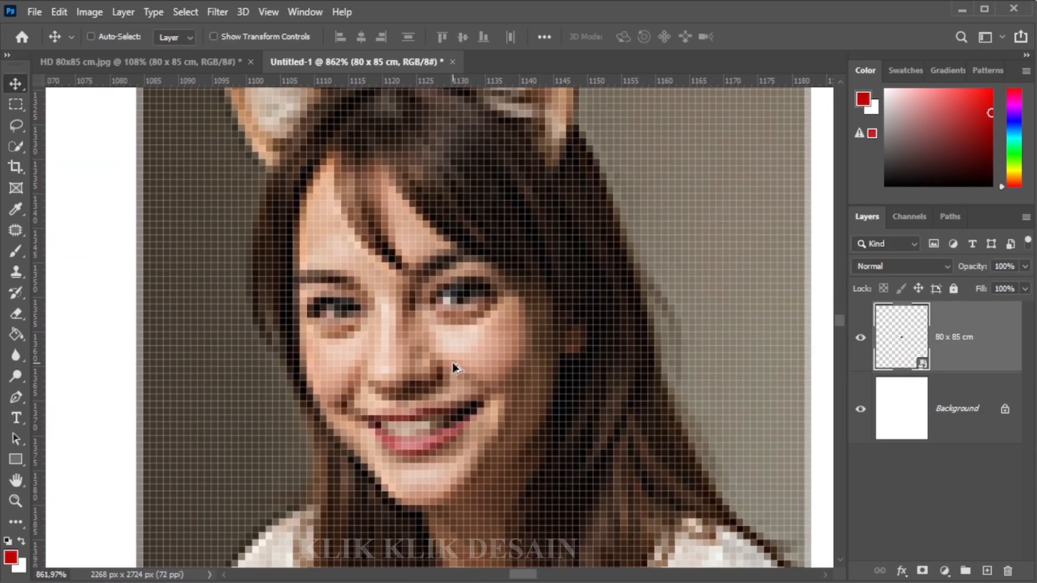
{"action": "scroll", "coordinate": [453, 368], "scroll_direction": "down", "scroll_amount": 20}
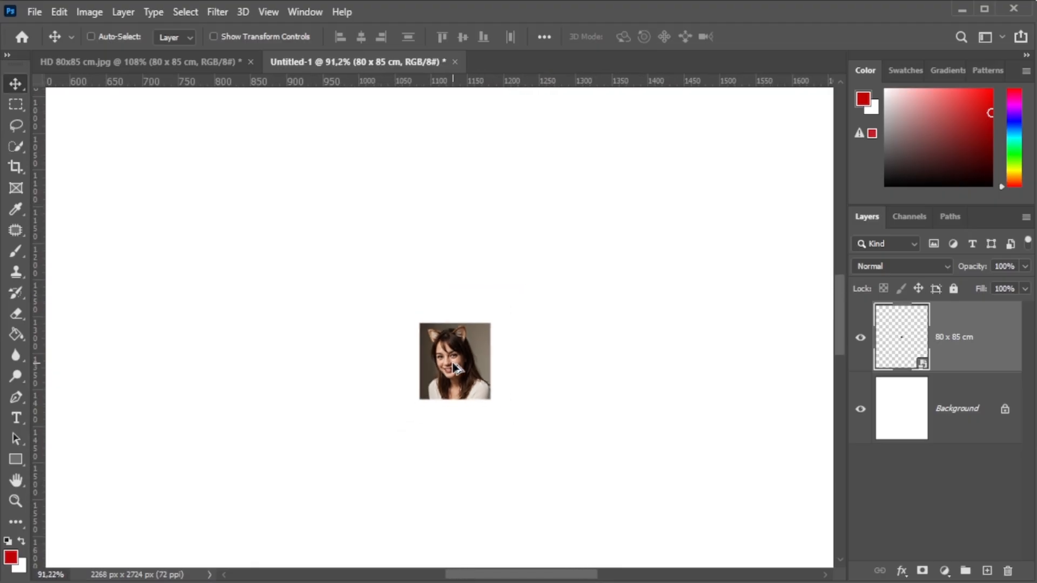
- Enlarge the tiny Smart Object portrait proportionally about its centre until it nearly fills the document's width
{"action": "scroll", "coordinate": [453, 367], "scroll_direction": "down", "scroll_amount": 6}
{"action": "key", "text": "ctrl+t"}
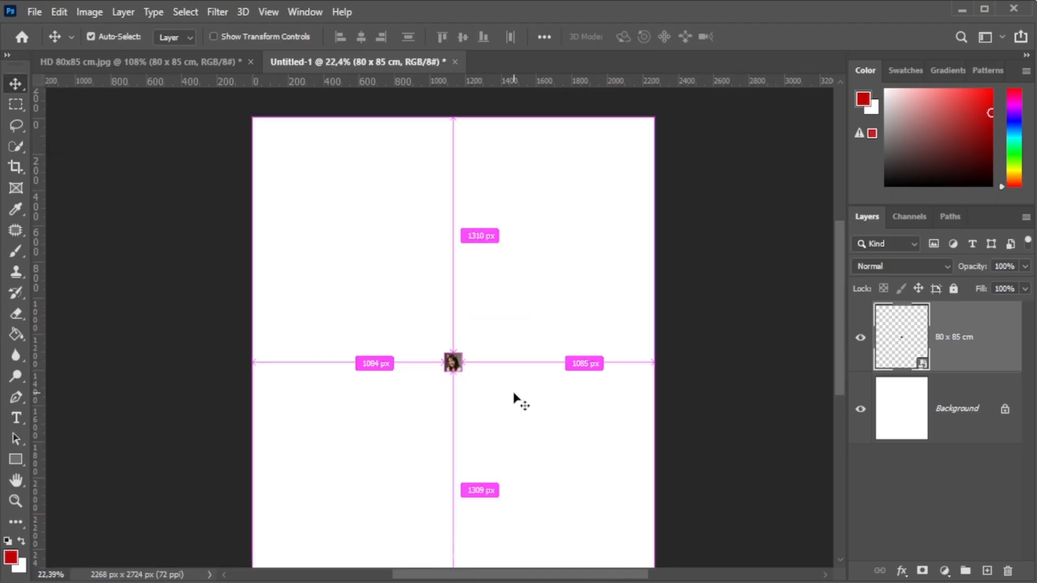
{"action": "left_click_drag", "start_coordinate": [468, 347], "coordinate": [668, 182]}
{"action": "key", "text": "Return"}
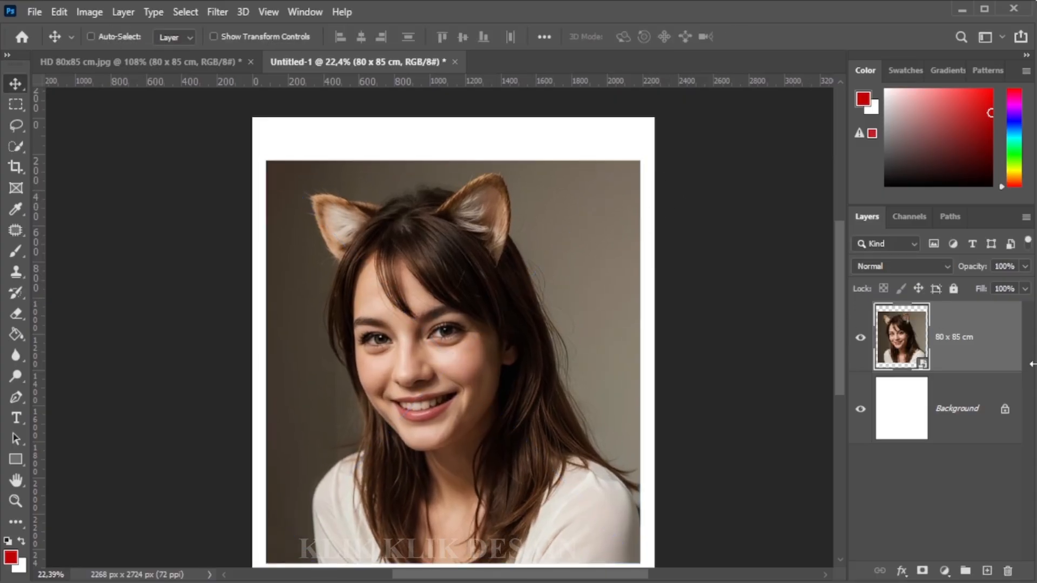
- Examine the re-enlarged portrait's mouth, chin, hair, forehead and eyes up close for any loss of detail
{"action": "scroll", "coordinate": [434, 381], "scroll_direction": "up", "scroll_amount": 8}
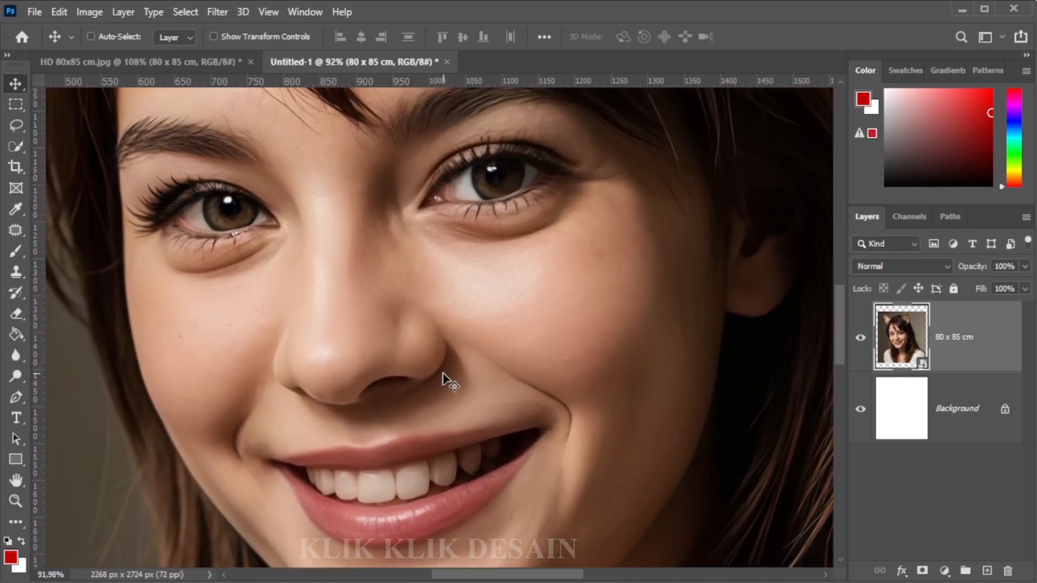
{"action": "left_click_drag", "start_coordinate": [444, 343], "coordinate": [474, 232]}
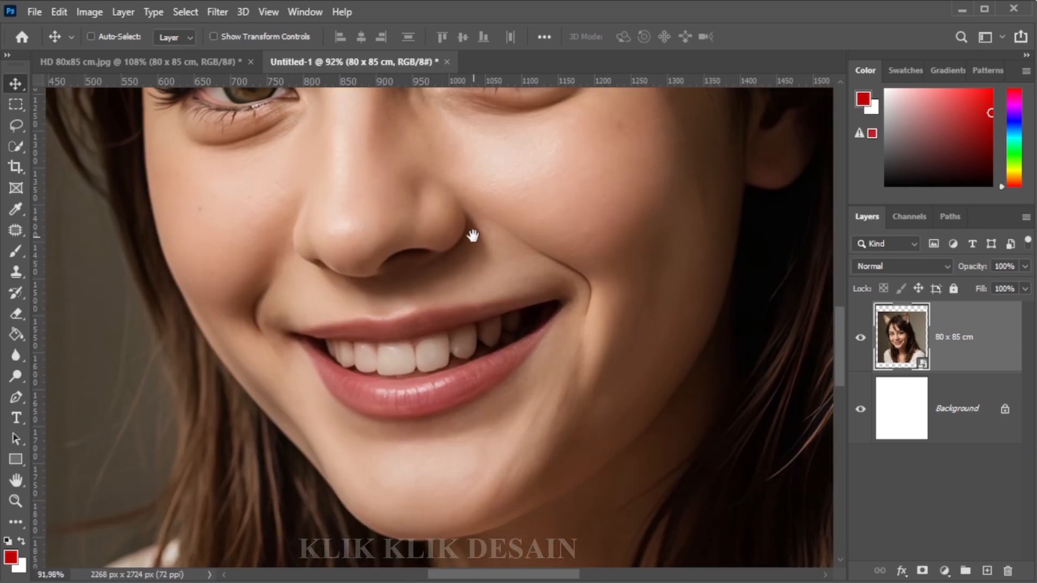
{"action": "mouse_move", "coordinate": [455, 393]}
{"action": "left_mouse_down"}
{"action": "mouse_move", "coordinate": [352, 154]}
{"action": "mouse_move", "coordinate": [318, 115]}
{"action": "left_mouse_up"}
{"action": "left_click_drag", "start_coordinate": [493, 326], "coordinate": [481, 517]}
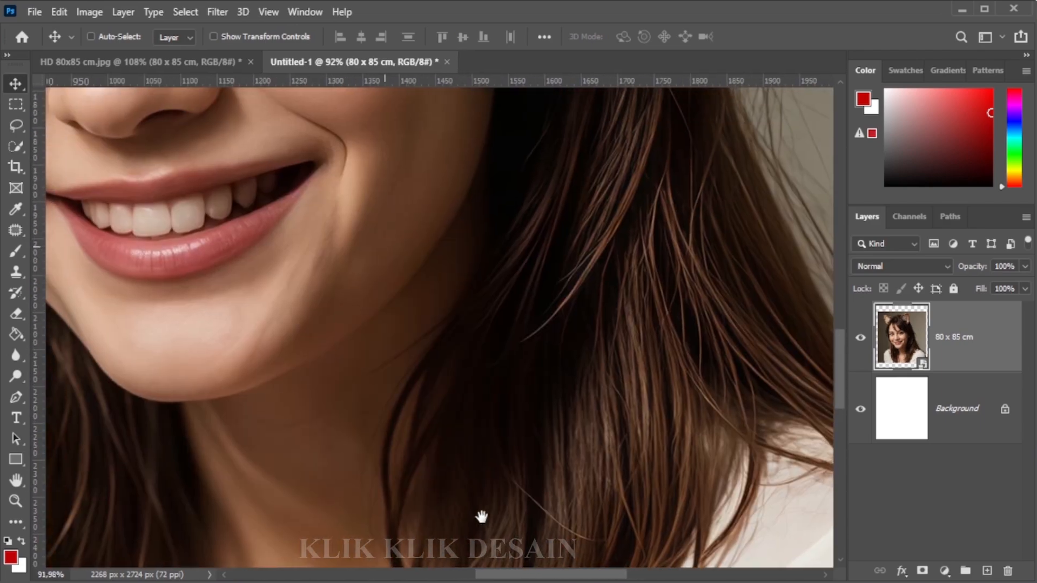
{"action": "left_click_drag", "start_coordinate": [458, 216], "coordinate": [481, 431]}
{"action": "left_click_drag", "start_coordinate": [438, 301], "coordinate": [473, 369]}
{"action": "left_click_drag", "start_coordinate": [455, 248], "coordinate": [529, 385]}
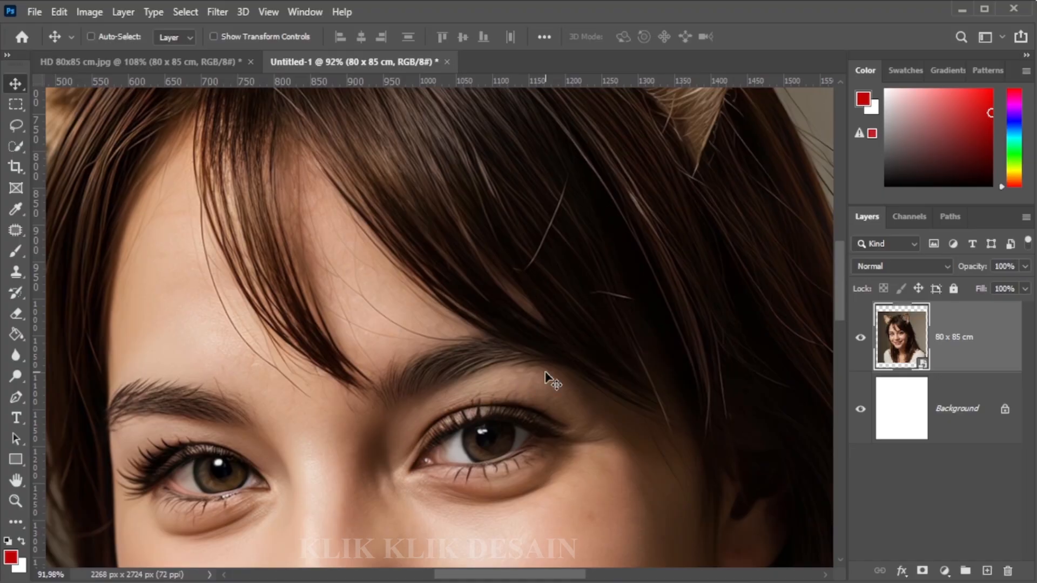
- View the whole document and hide and show the 80 x 85 cm layer to check the portrait against the background
{"action": "scroll", "coordinate": [433, 324], "scroll_direction": "down", "scroll_amount": 5}
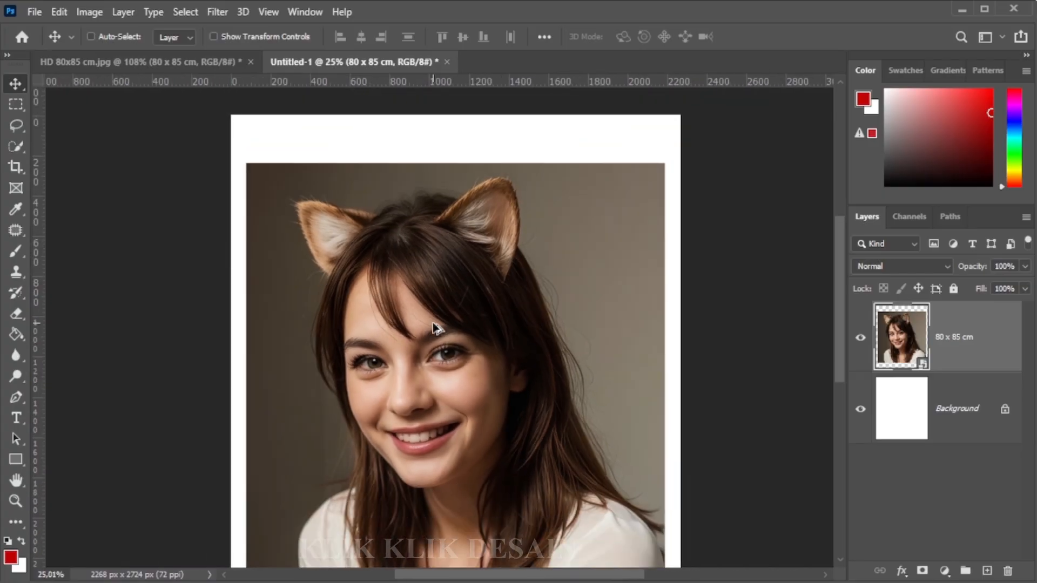
{"action": "scroll", "coordinate": [435, 327], "scroll_direction": "down", "scroll_amount": 1}
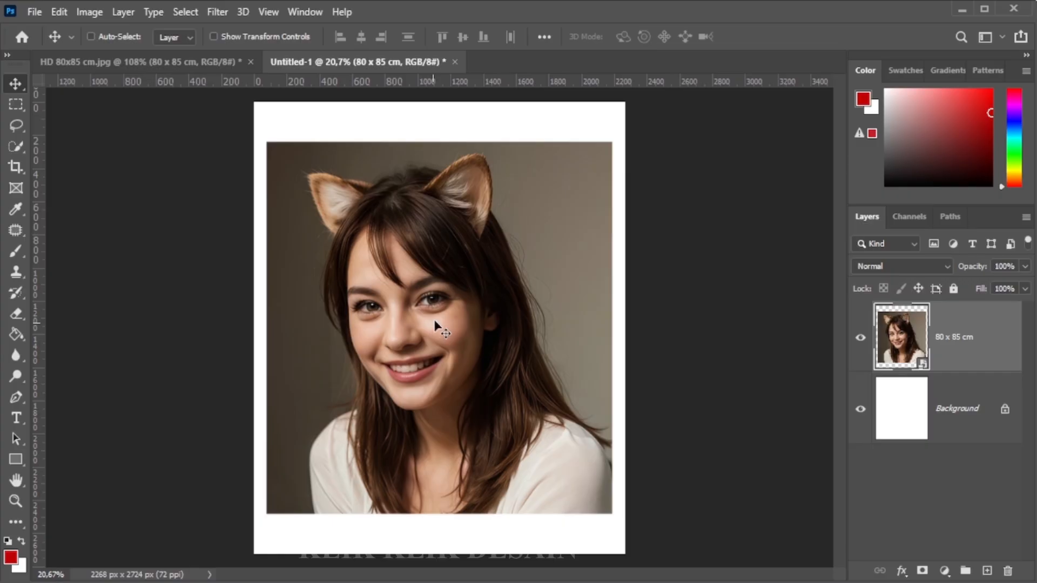
{"action": "left_click", "coordinate": [860, 338]}
{"action": "left_click", "coordinate": [860, 338]}
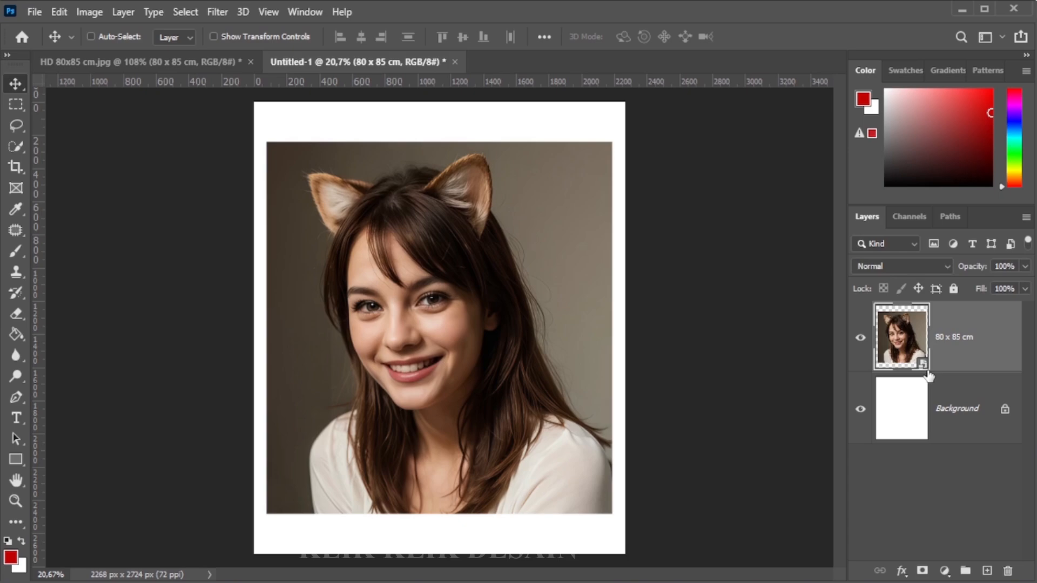